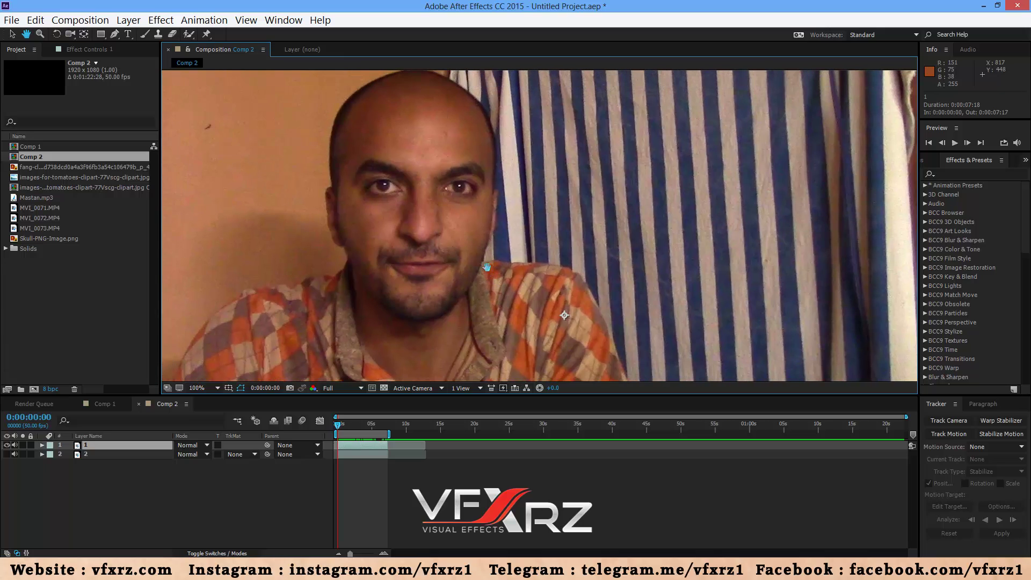
Pan the Comp 2 view to re-centre the man's face.
{"action": "left_click_drag", "start_coordinate": [483, 263], "coordinate": [490, 275]}
Draw a closed Pen mask outlining the man's head on layer 1.
{"action": "key", "text": "g"}
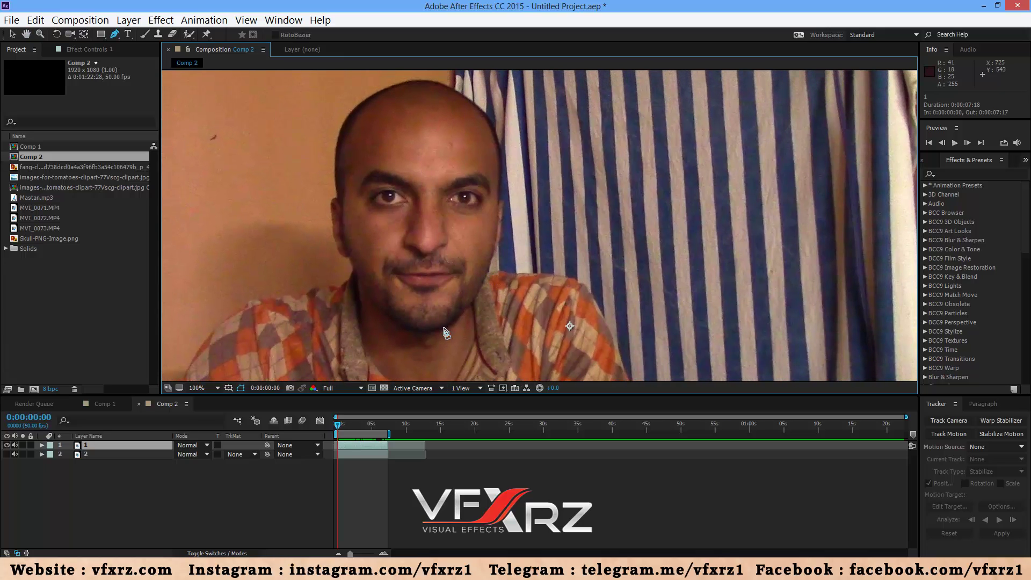
{"action": "left_click", "coordinate": [455, 320]}
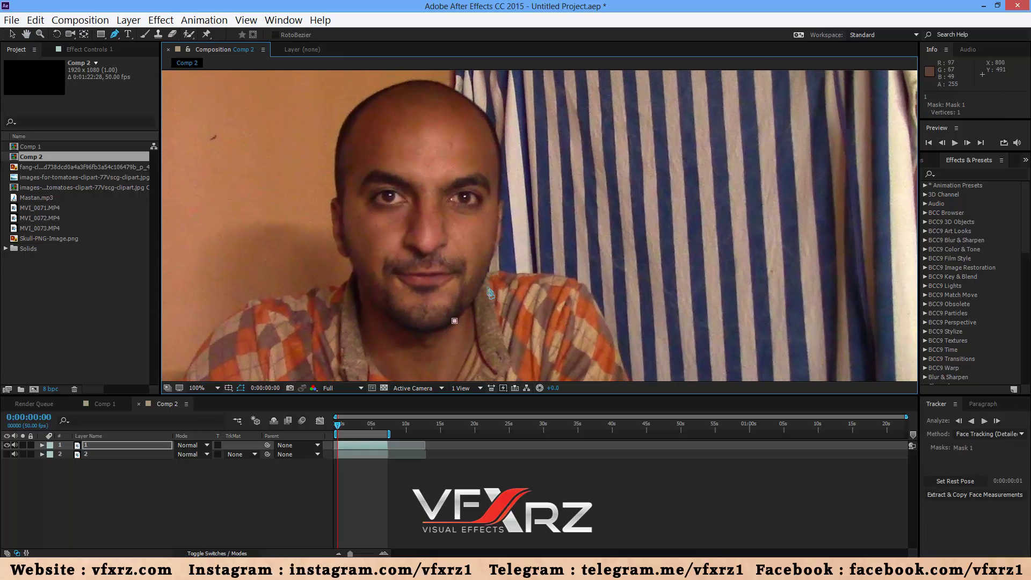
{"action": "left_click", "coordinate": [501, 150]}
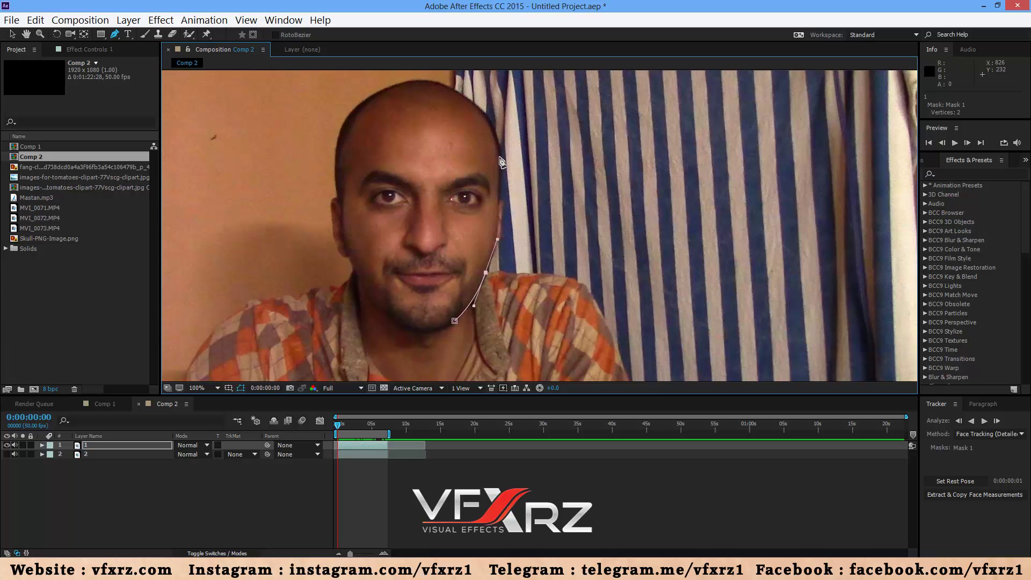
{"action": "left_click", "coordinate": [434, 83]}
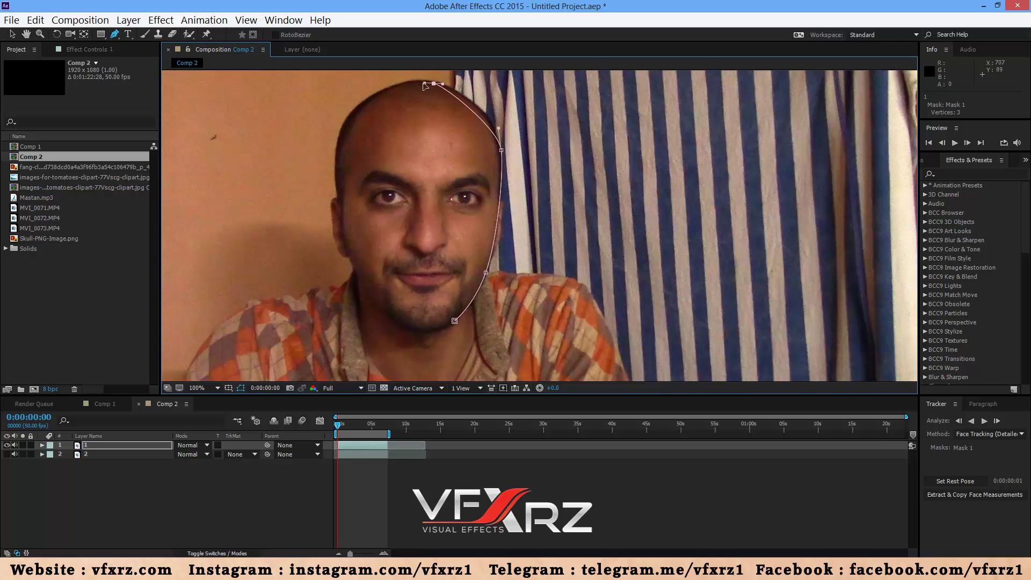
{"action": "left_click", "coordinate": [339, 135]}
{"action": "left_click_drag", "start_coordinate": [337, 146], "coordinate": [333, 163]}
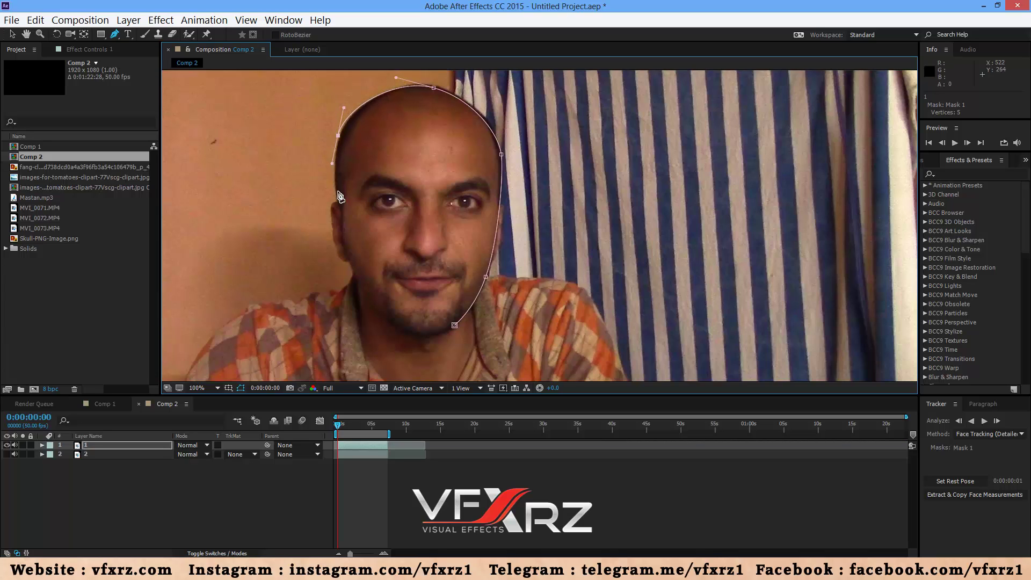
{"action": "left_click", "coordinate": [340, 216]}
{"action": "mouse_move", "coordinate": [340, 215]}
{"action": "left_mouse_down"}
{"action": "mouse_move", "coordinate": [340, 236]}
{"action": "mouse_move", "coordinate": [342, 225]}
{"action": "left_mouse_up"}
{"action": "left_click_drag", "start_coordinate": [381, 315], "coordinate": [480, 288]}
Set Mask 1's mode to None so the full video shows.
{"action": "left_click", "coordinate": [43, 450]}
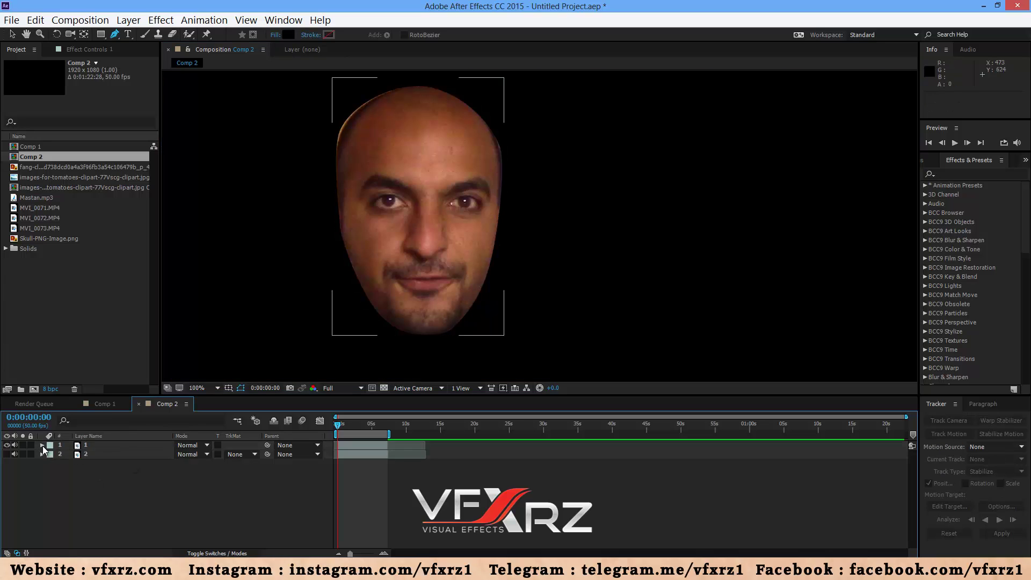
{"action": "left_click", "coordinate": [42, 446]}
{"action": "left_click", "coordinate": [52, 454]}
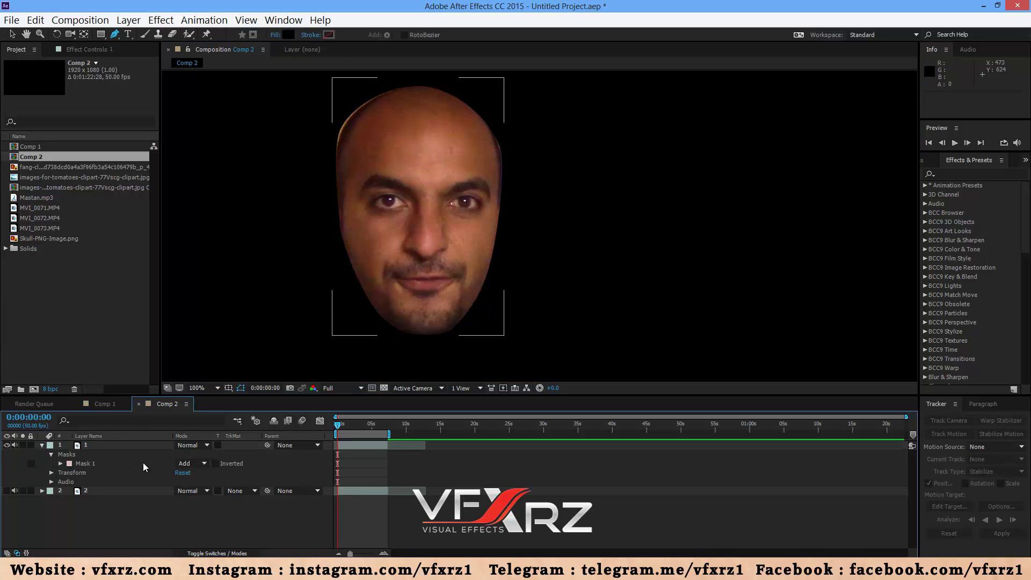
{"action": "left_click", "coordinate": [82, 464]}
{"action": "left_click", "coordinate": [191, 463]}
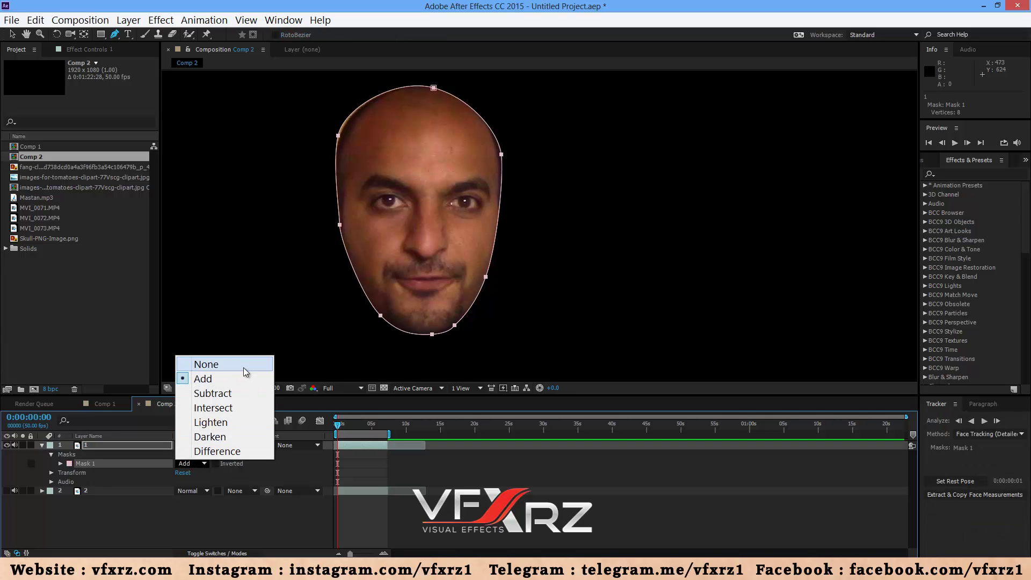
{"action": "left_click", "coordinate": [224, 367]}
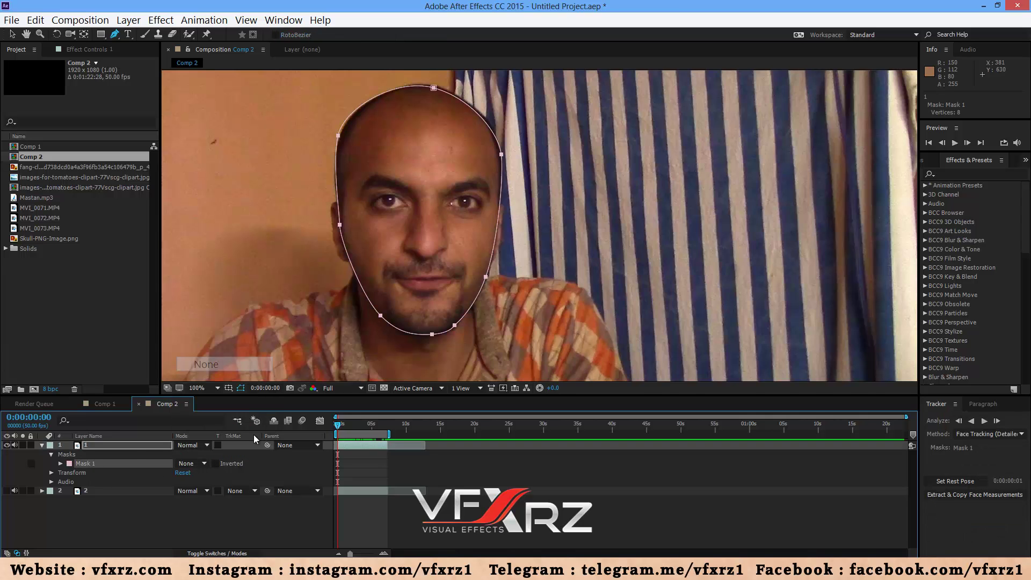
{"action": "left_click", "coordinate": [42, 446]}
{"action": "left_click", "coordinate": [41, 446]}
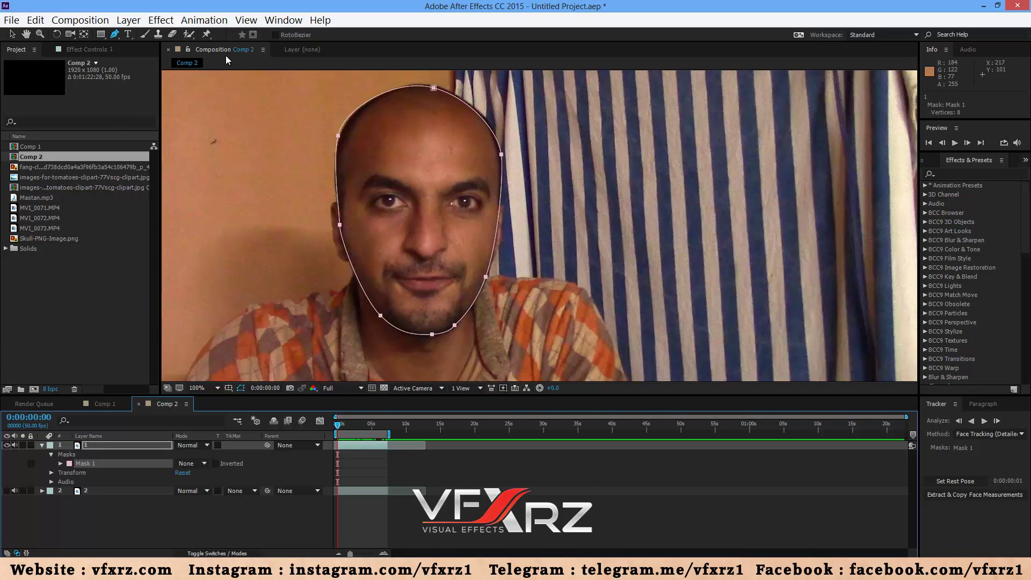
Track the head mask forward using the Face Tracking (Detailed Features) method.
{"action": "left_click", "coordinate": [283, 20]}
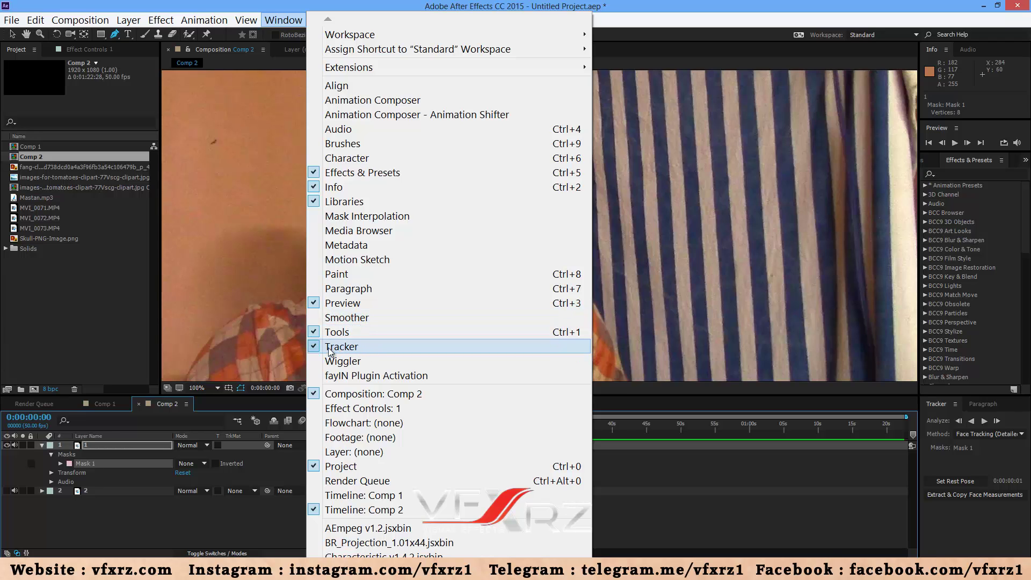
{"action": "left_click", "coordinate": [344, 348]}
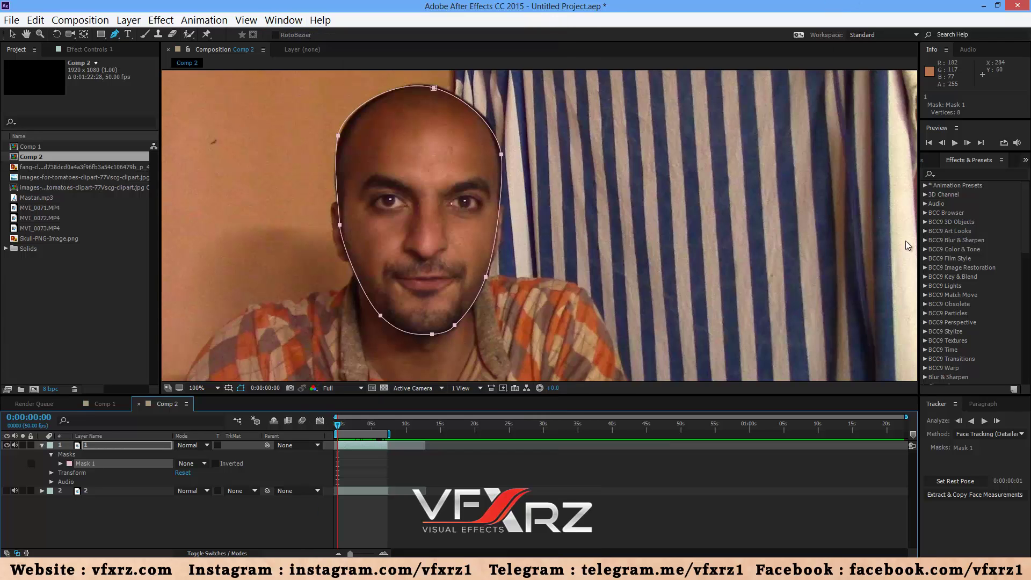
{"action": "left_click", "coordinate": [955, 404]}
{"action": "left_click", "coordinate": [993, 520]}
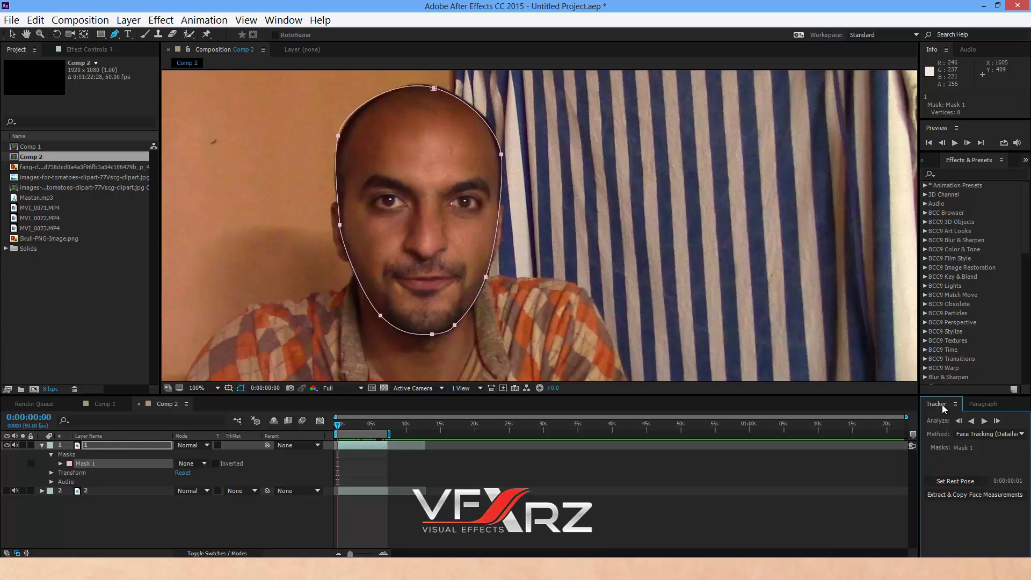
{"action": "left_click", "coordinate": [984, 435]}
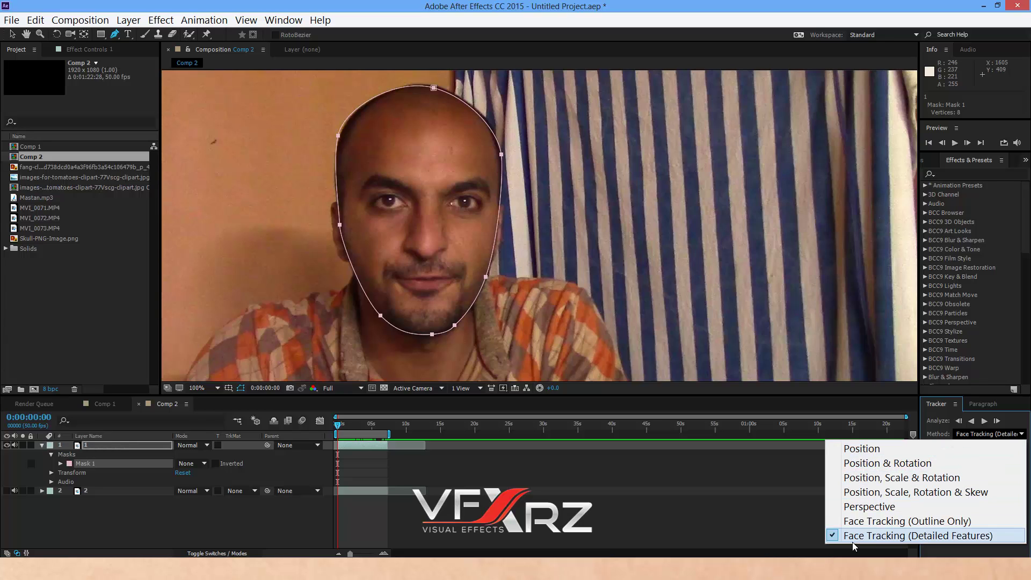
{"action": "left_click", "coordinate": [982, 537]}
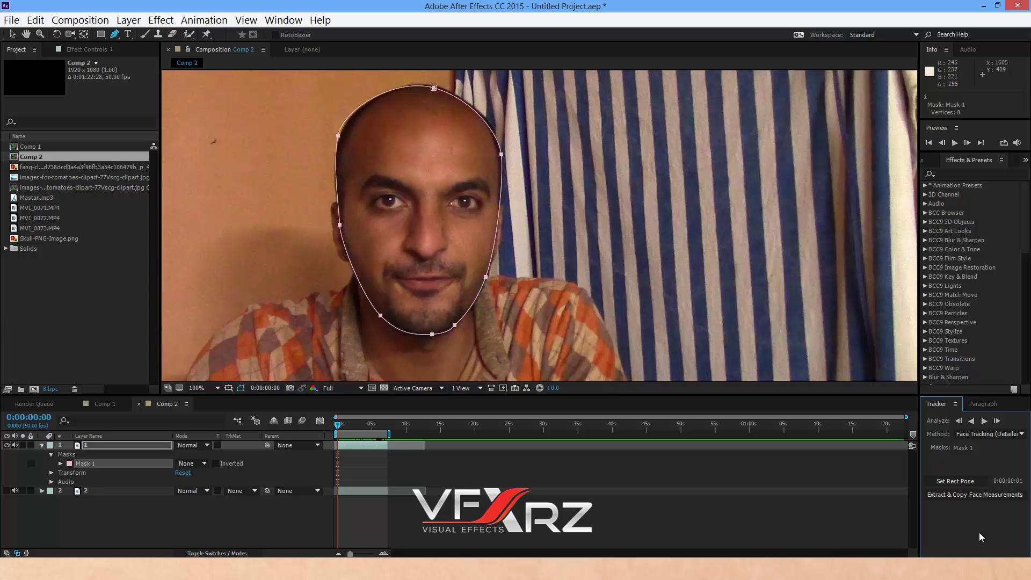
{"action": "left_click", "coordinate": [998, 422]}
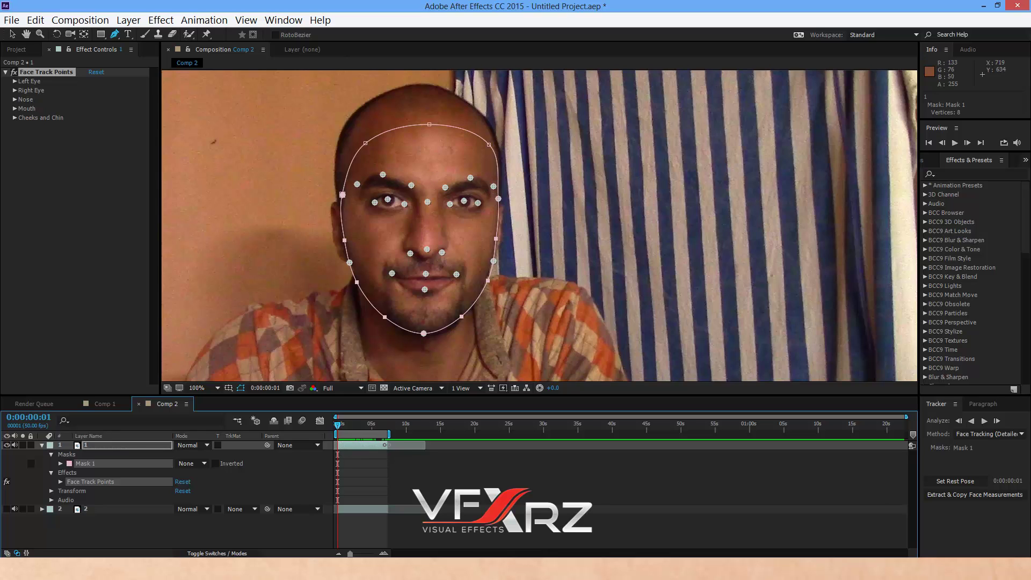
Hide layer 1 and play back from the start to check the tracking.
{"action": "key", "text": "Page_Up"}
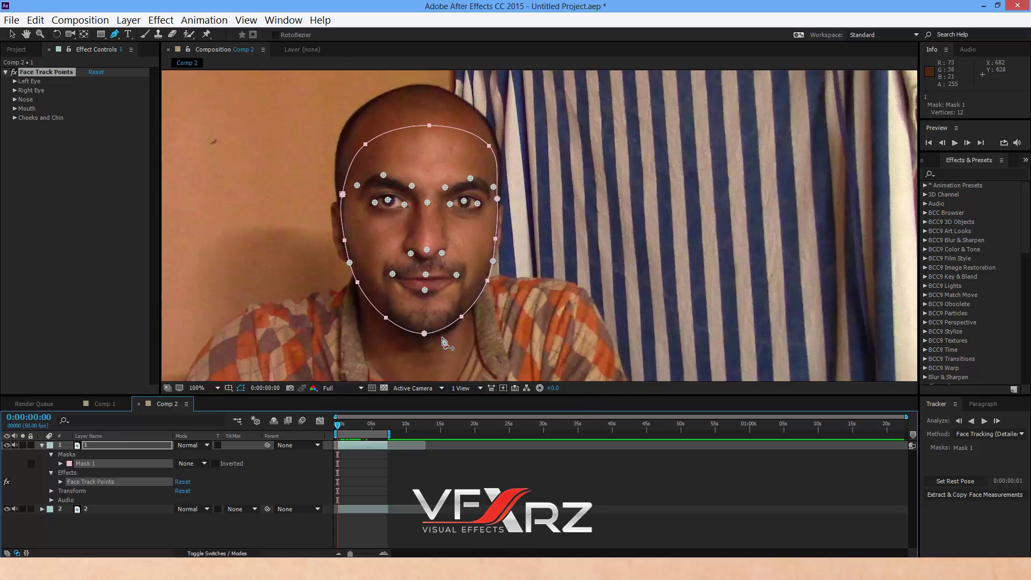
{"action": "left_click", "coordinate": [7, 445]}
{"action": "left_click", "coordinate": [85, 510]}
{"action": "left_click_drag", "start_coordinate": [337, 424], "coordinate": [351, 444]}
{"action": "key", "text": "space"}
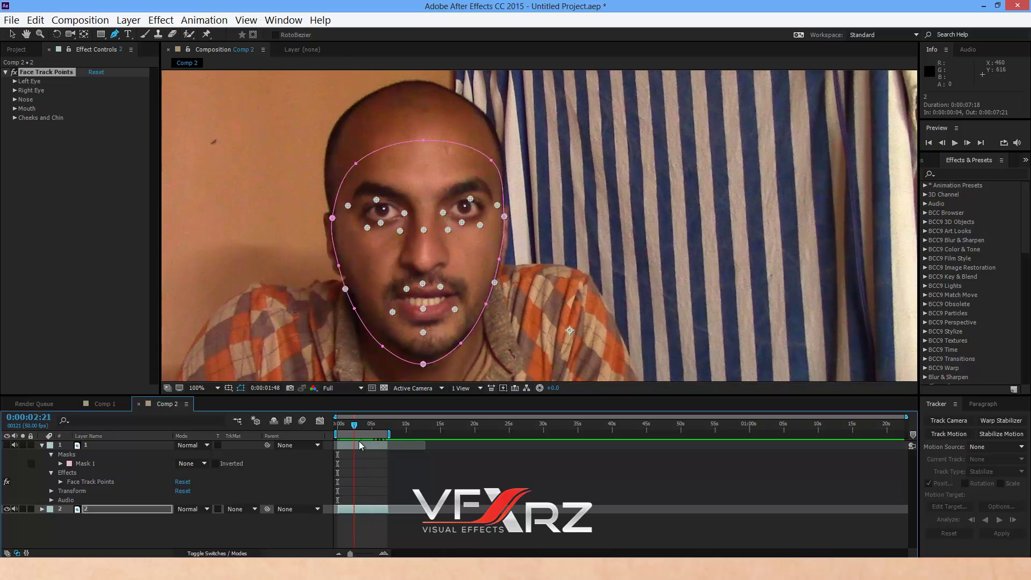
{"action": "left_click", "coordinate": [46, 509]}
Expand layer 2's Effects to show its Face Track Points groups.
{"action": "left_click", "coordinate": [42, 509]}
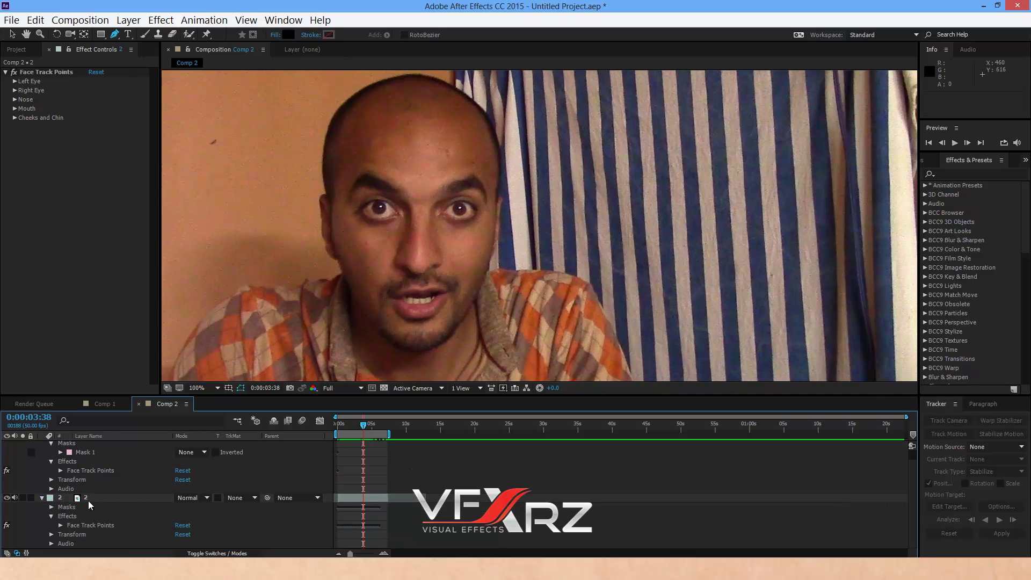
{"action": "left_click", "coordinate": [81, 530]}
{"action": "left_click", "coordinate": [63, 528]}
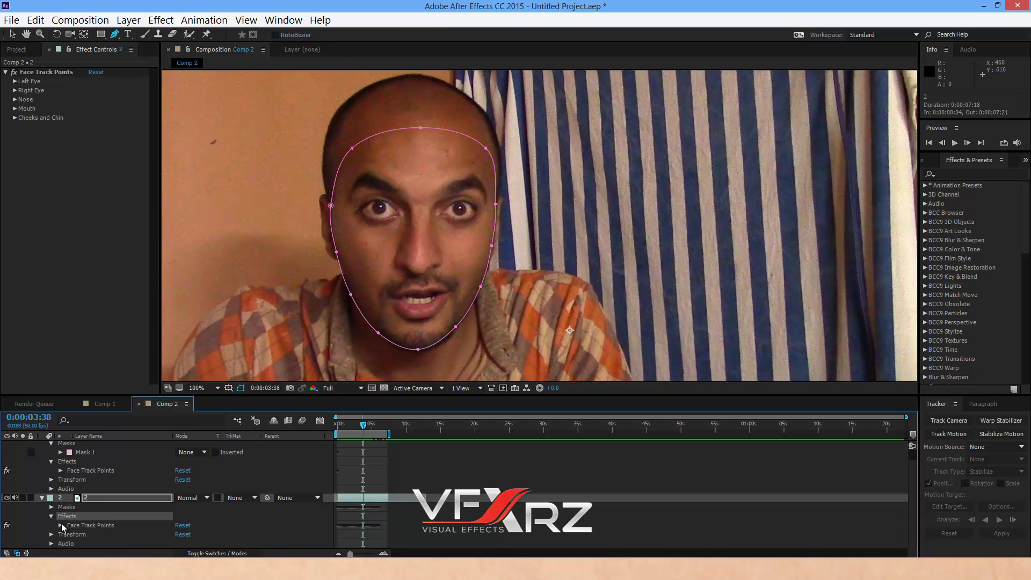
{"action": "left_click", "coordinate": [89, 526]}
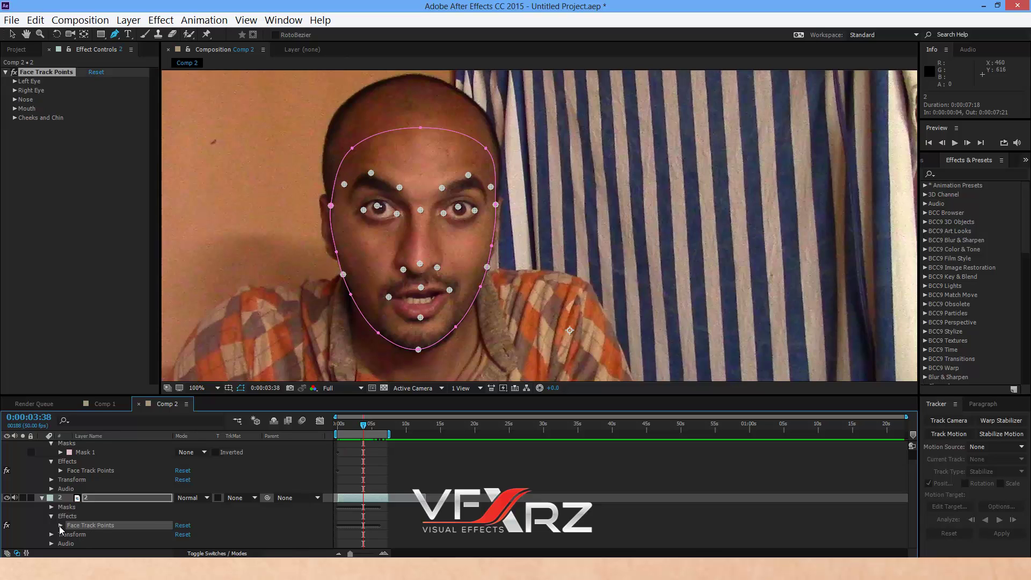
{"action": "left_click", "coordinate": [61, 525]}
{"action": "scroll", "coordinate": [97, 515], "scroll_direction": "down", "scroll_amount": 2}
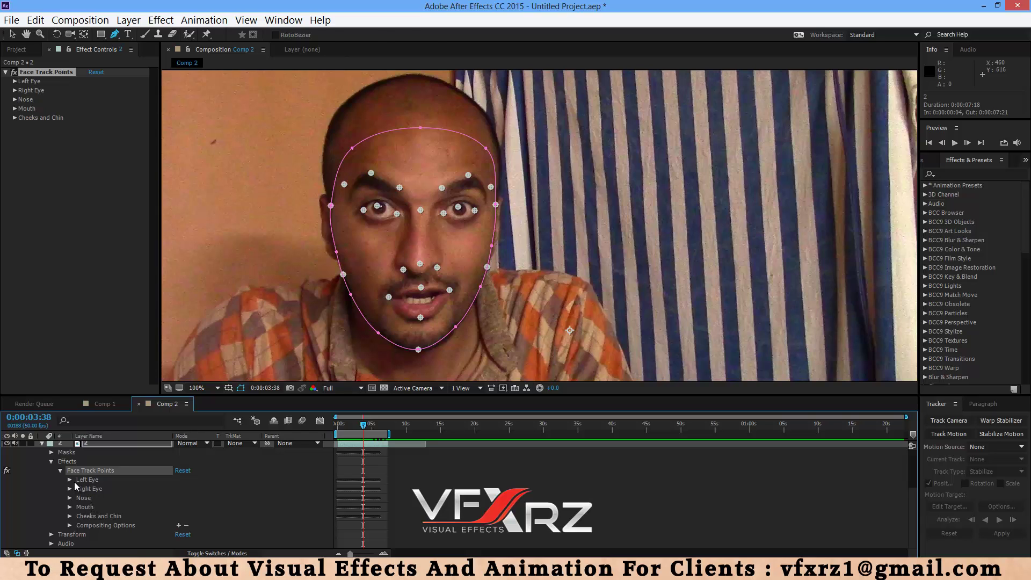
{"action": "key", "text": "F2"}
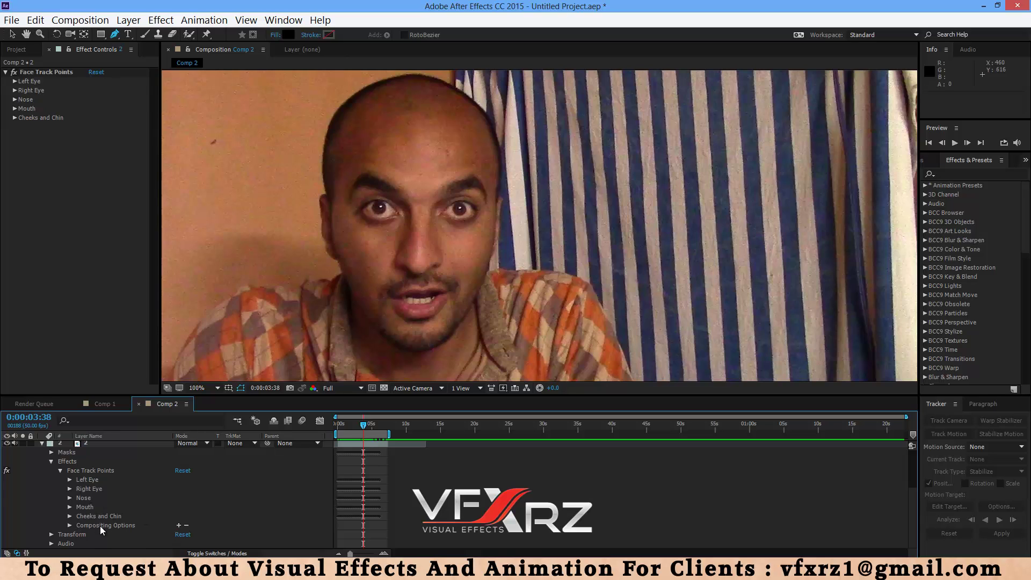
Delete layer 1 and drag Skull-PNG-Image into Comp 2.
{"action": "left_click", "coordinate": [92, 472]}
{"action": "scroll", "coordinate": [18, 502], "scroll_direction": "up", "scroll_amount": 3}
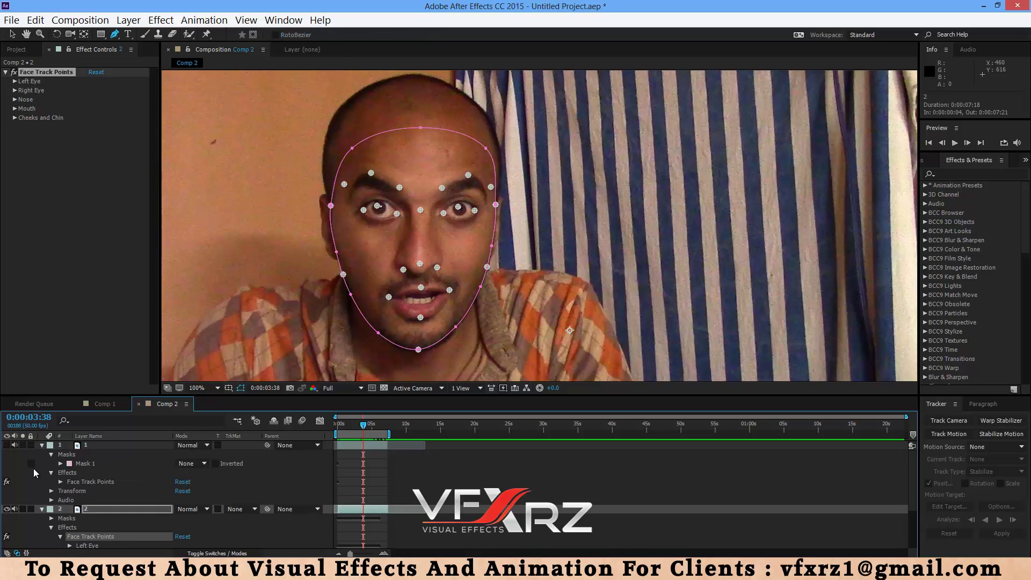
{"action": "left_click", "coordinate": [93, 449]}
{"action": "key", "text": "Delete"}
{"action": "left_click", "coordinate": [16, 49]}
{"action": "left_click_drag", "start_coordinate": [54, 239], "coordinate": [144, 444]}
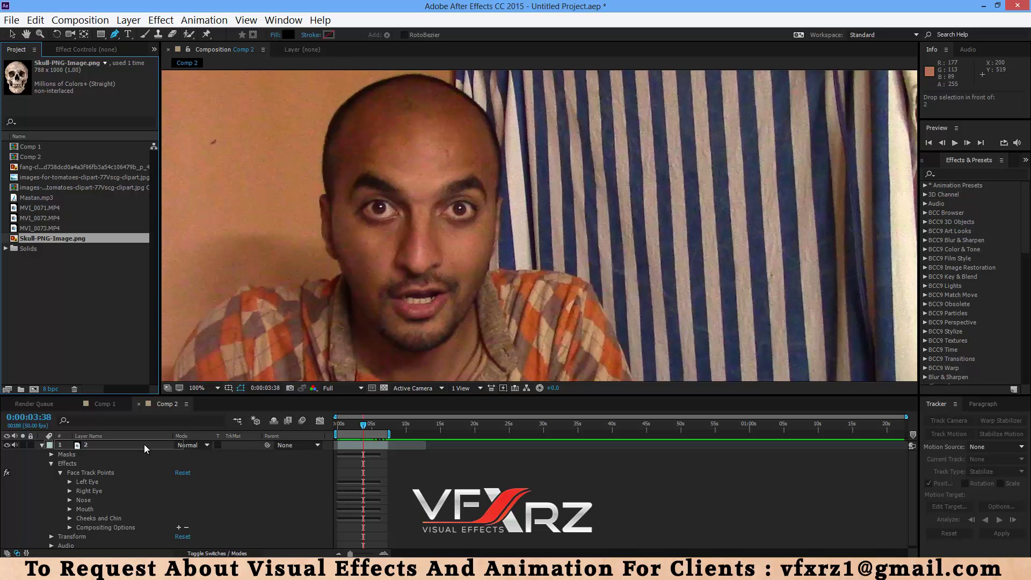
Place the skull over the face at 61% scale and lower its opacity to 10%.
{"action": "key", "text": "v"}
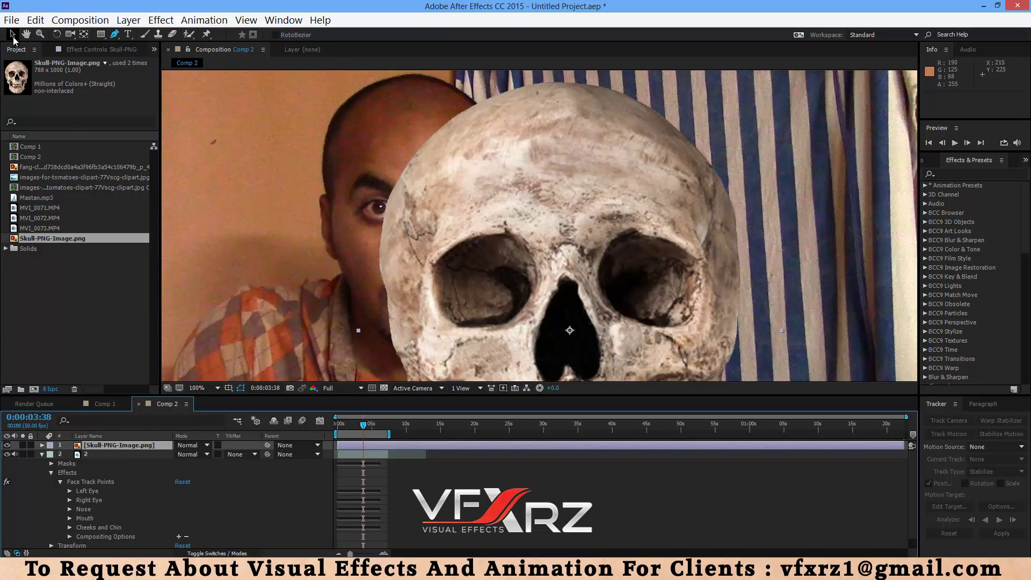
{"action": "left_click_drag", "start_coordinate": [570, 356], "coordinate": [392, 286]}
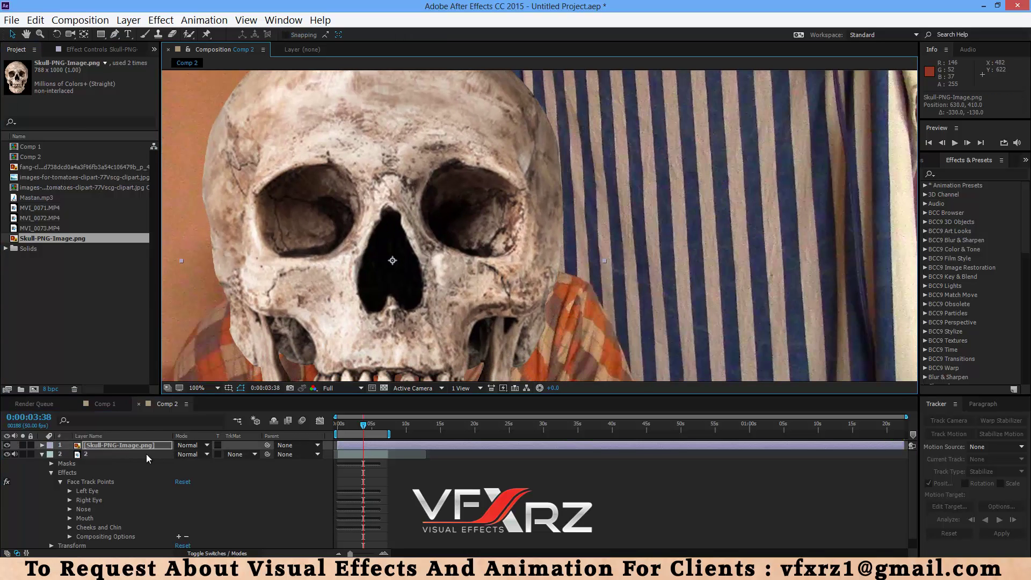
{"action": "left_click", "coordinate": [44, 448]}
{"action": "left_click", "coordinate": [43, 445]}
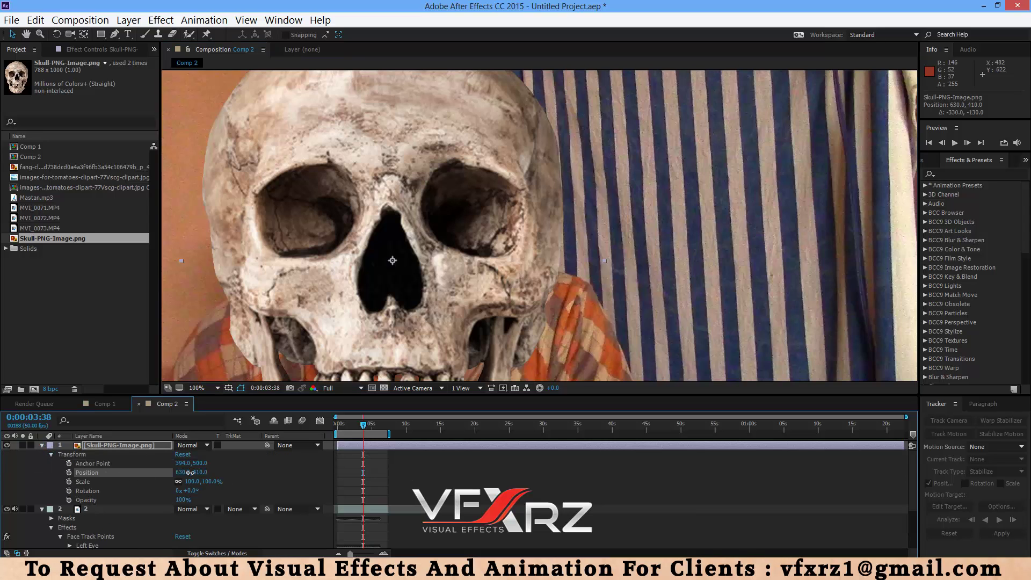
{"action": "mouse_move", "coordinate": [203, 473]}
{"action": "left_mouse_down"}
{"action": "mouse_move", "coordinate": [192, 472]}
{"action": "mouse_move", "coordinate": [218, 475]}
{"action": "mouse_move", "coordinate": [169, 488]}
{"action": "mouse_move", "coordinate": [202, 491]}
{"action": "left_mouse_up"}
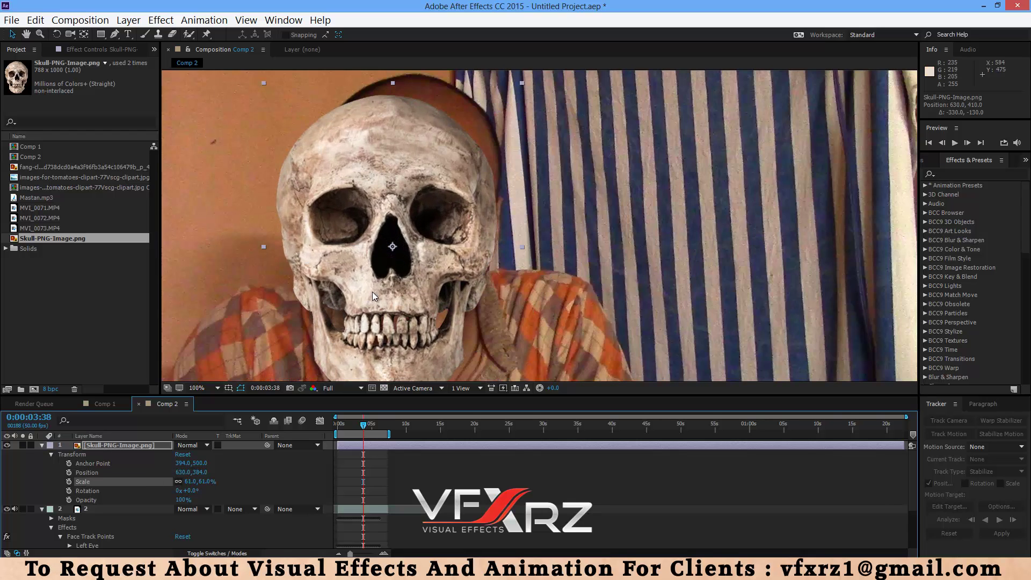
{"action": "left_click_drag", "start_coordinate": [394, 282], "coordinate": [421, 236]}
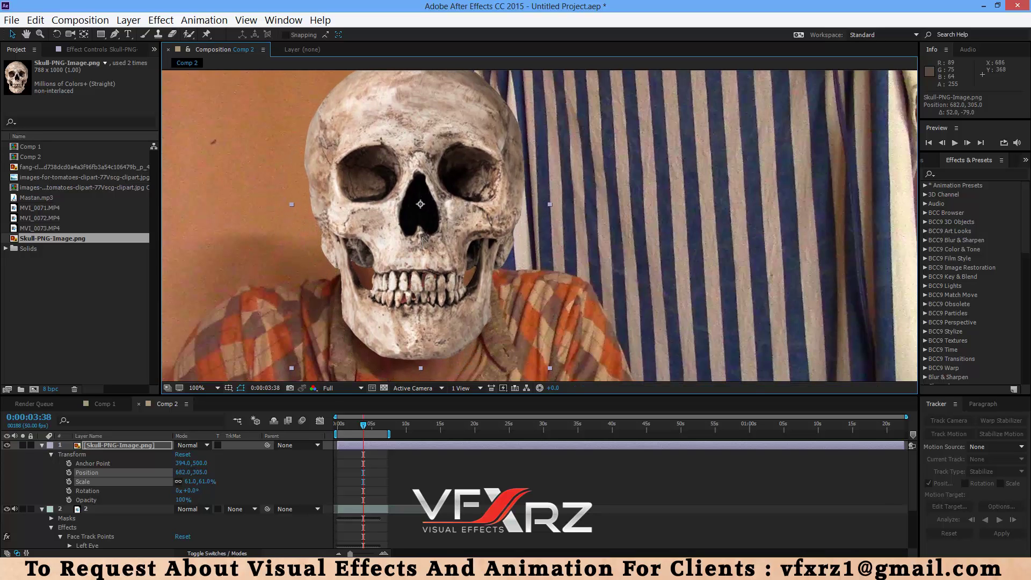
{"action": "left_click", "coordinate": [95, 500]}
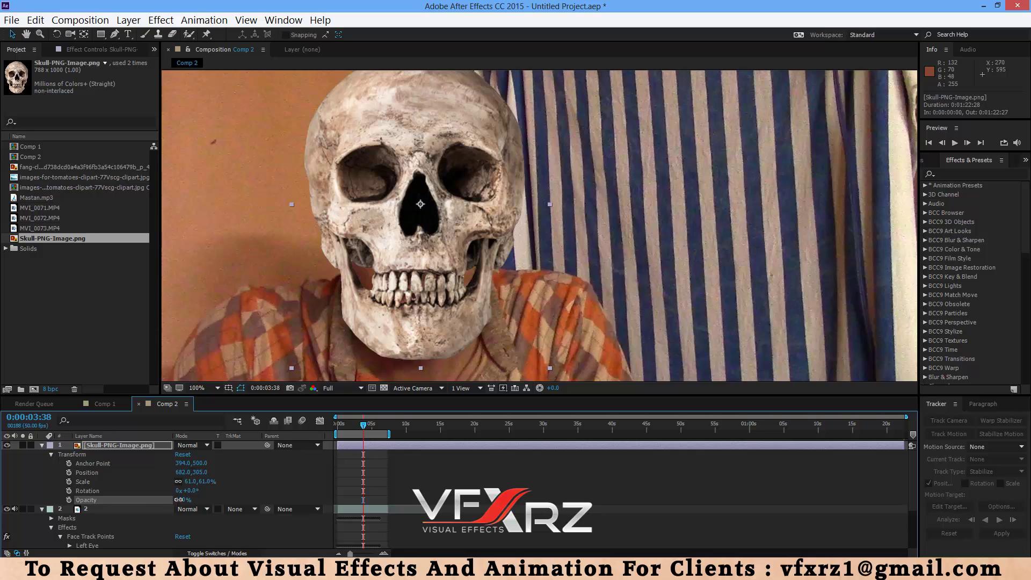
{"action": "left_click_drag", "start_coordinate": [178, 500], "coordinate": [129, 501]}
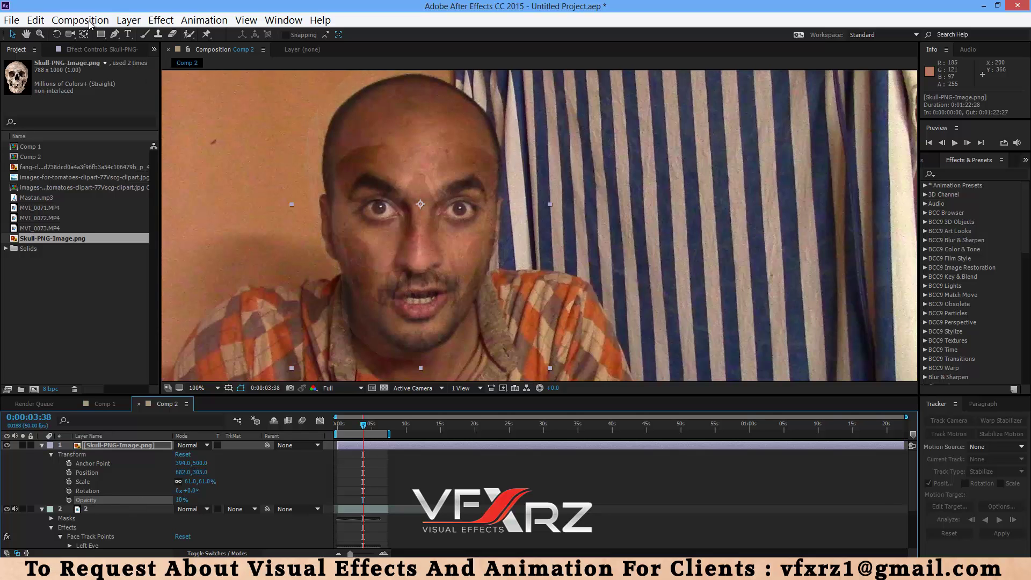
Move the skull's anchor point down to its nose and reveal the Nose Tip track point.
{"action": "left_click", "coordinate": [84, 34]}
{"action": "left_click_drag", "start_coordinate": [422, 222], "coordinate": [420, 273]}
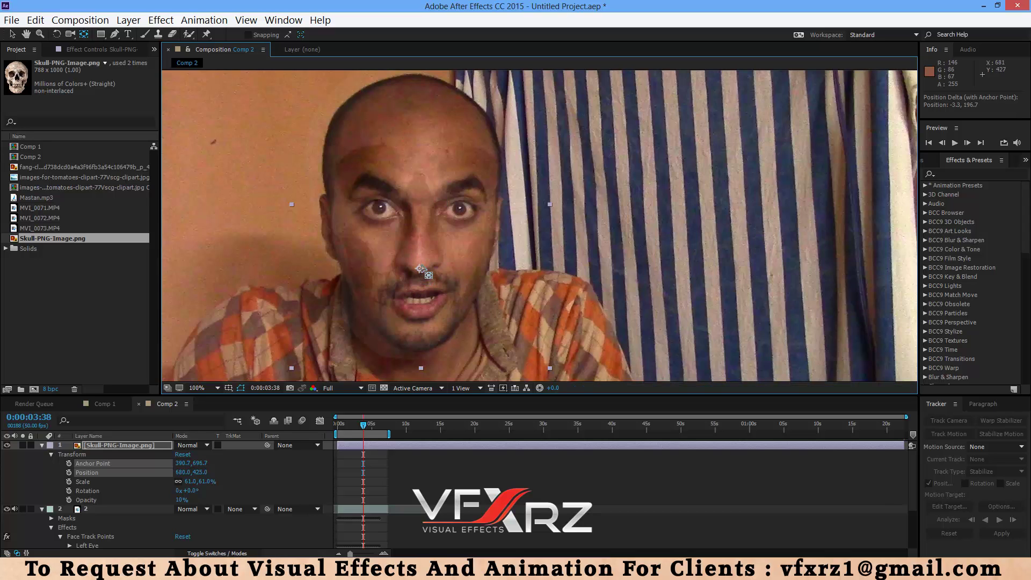
{"action": "left_click", "coordinate": [89, 537]}
{"action": "scroll", "coordinate": [193, 526], "scroll_direction": "down", "scroll_amount": 2}
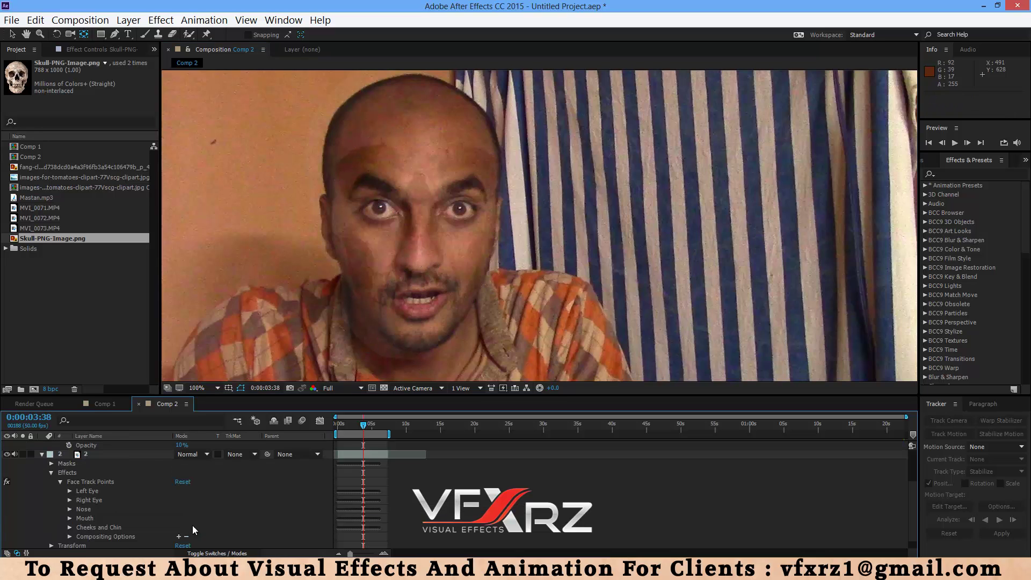
{"action": "left_click", "coordinate": [71, 510]}
{"action": "left_click", "coordinate": [117, 527]}
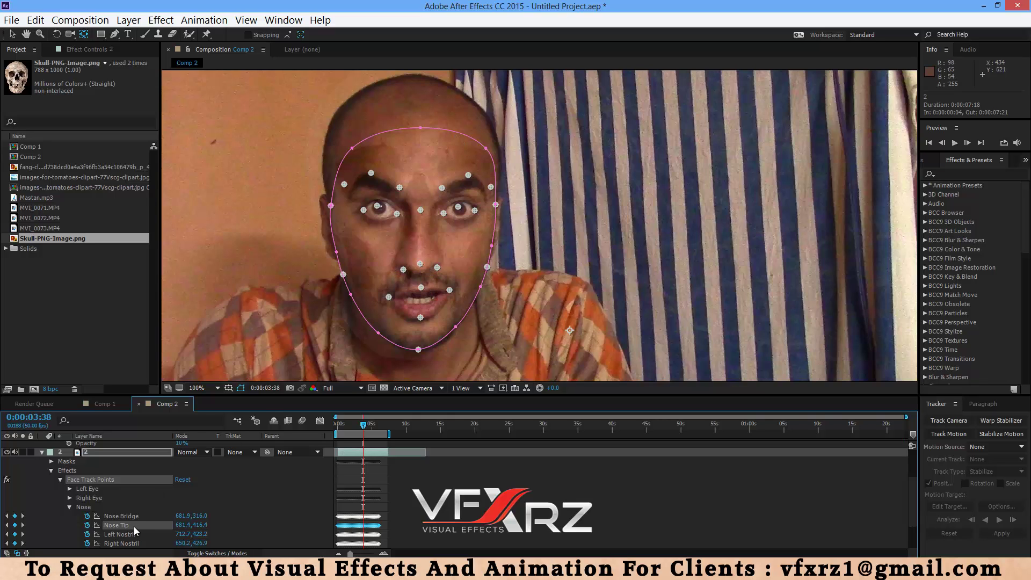
Link the skull's Position by expression to layer 2's Nose Tip point.
{"action": "scroll", "coordinate": [130, 526], "scroll_direction": "up", "scroll_amount": 3}
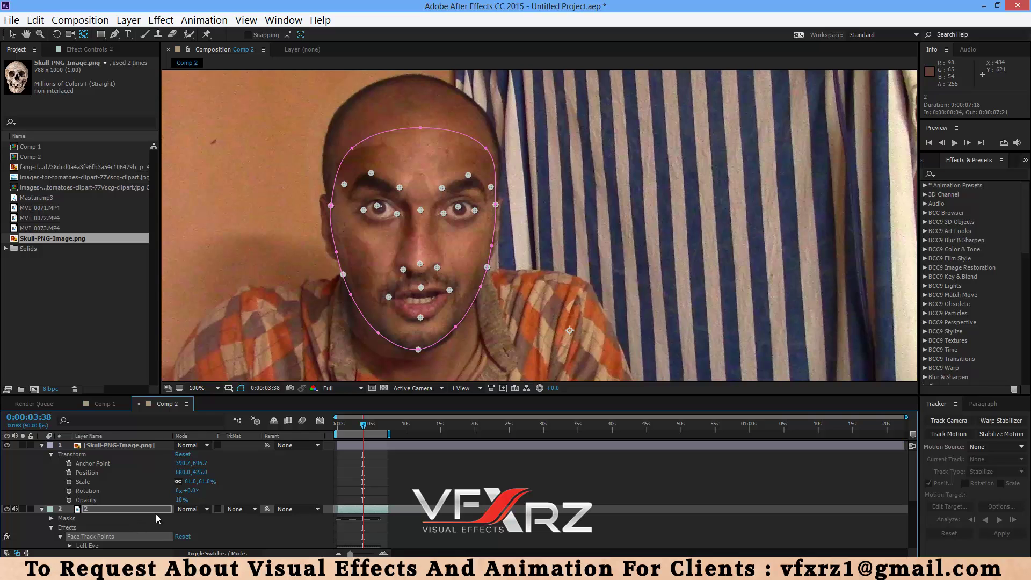
{"action": "left_click", "coordinate": [126, 443]}
{"action": "left_click", "coordinate": [101, 473]}
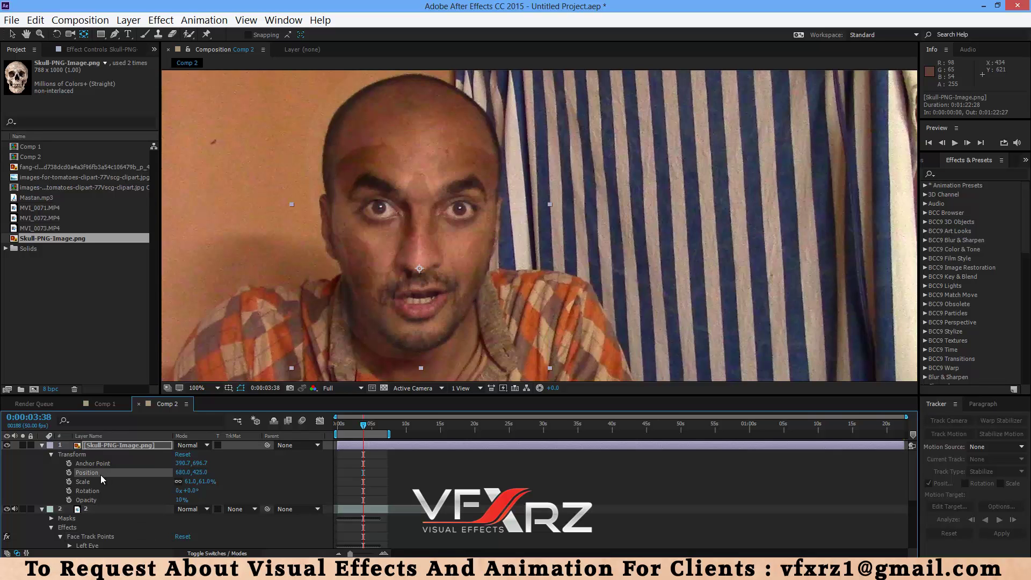
{"action": "left_click", "coordinate": [68, 473], "text": "alt"}
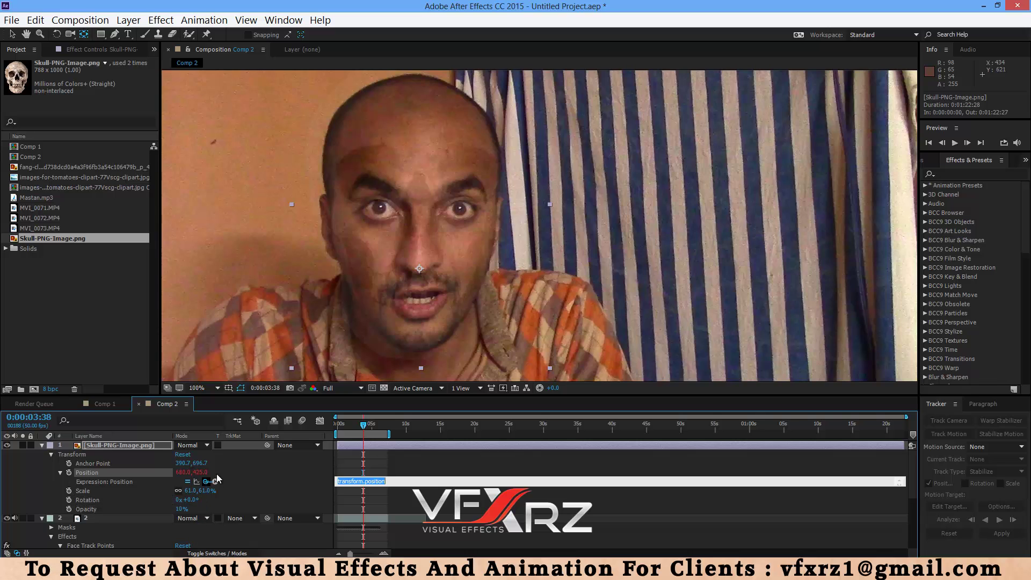
{"action": "left_click_drag", "start_coordinate": [206, 481], "coordinate": [125, 511]}
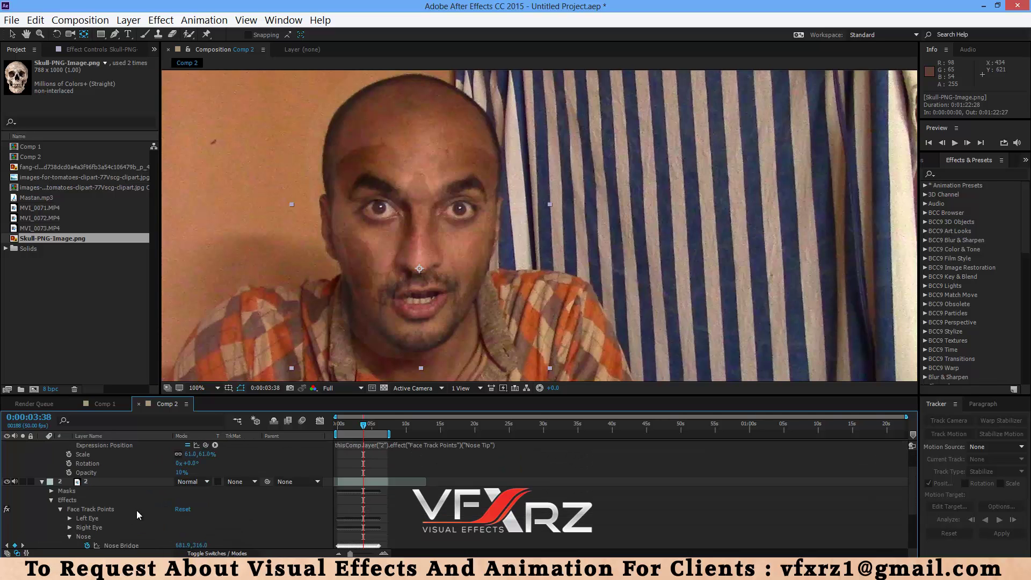
Raise the skull's opacity back to 100%.
{"action": "scroll", "coordinate": [207, 506], "scroll_direction": "up", "scroll_amount": 2}
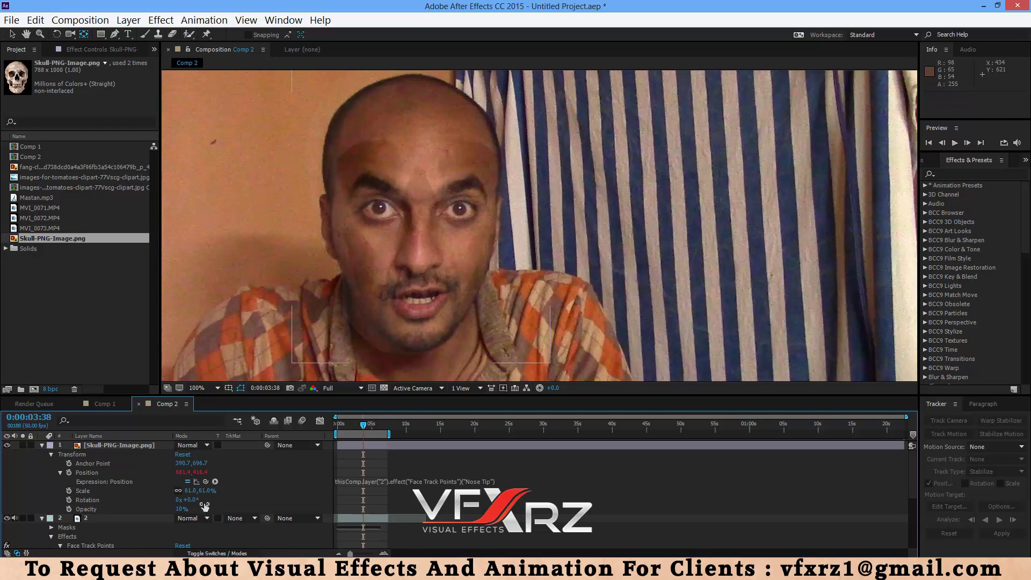
{"action": "left_click", "coordinate": [93, 510]}
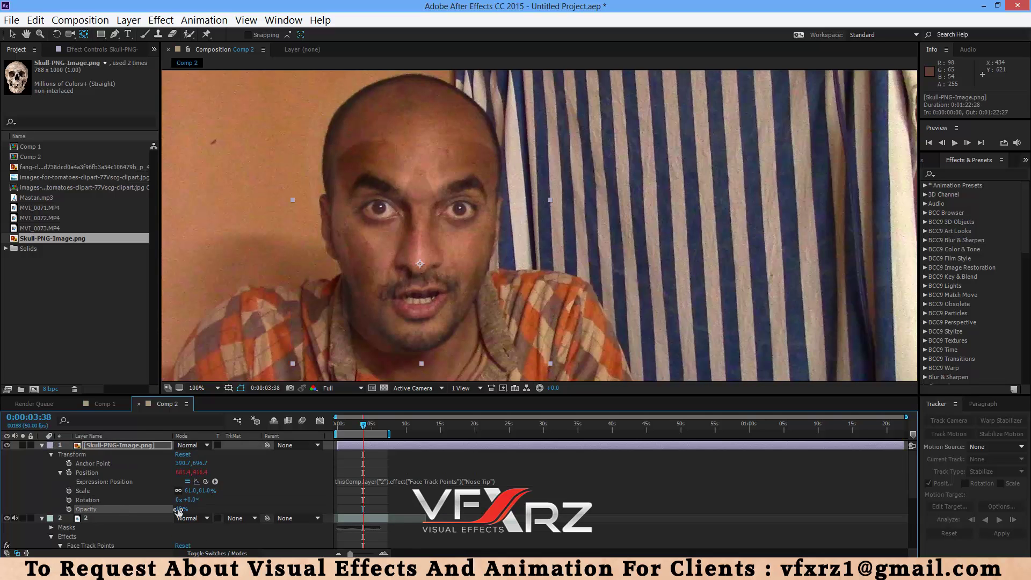
{"action": "left_click_drag", "start_coordinate": [182, 510], "coordinate": [263, 510]}
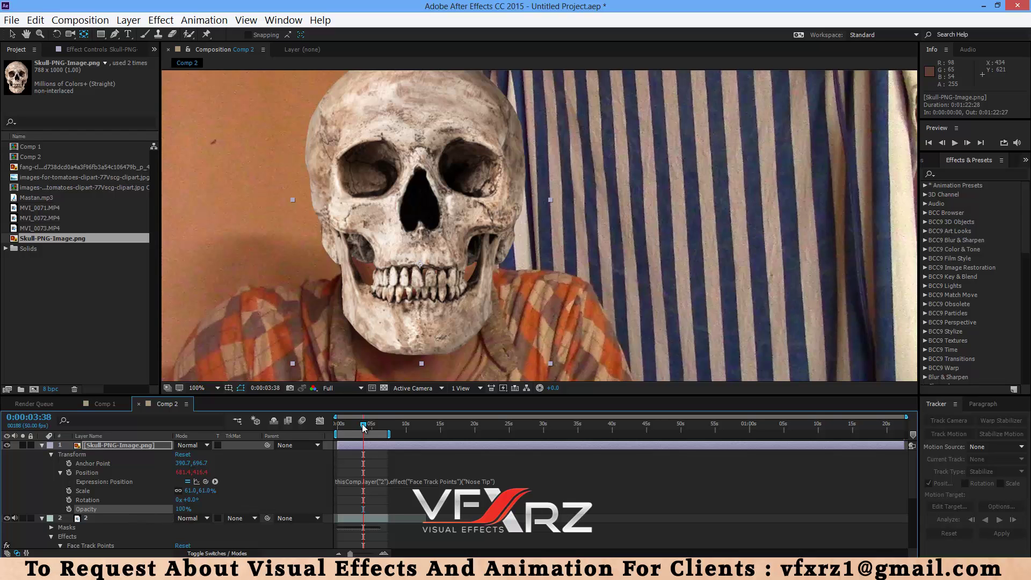
Scrub around 0:00:01:20–0:00:01:24 to confirm the skull follows the face.
{"action": "mouse_move", "coordinate": [362, 424]}
{"action": "left_mouse_down"}
{"action": "mouse_move", "coordinate": [339, 436]}
{"action": "mouse_move", "coordinate": [375, 431]}
{"action": "left_mouse_up"}
{"action": "scroll", "coordinate": [432, 264], "scroll_direction": "down", "scroll_amount": 2}
{"action": "left_click_drag", "start_coordinate": [379, 430], "coordinate": [359, 432]}
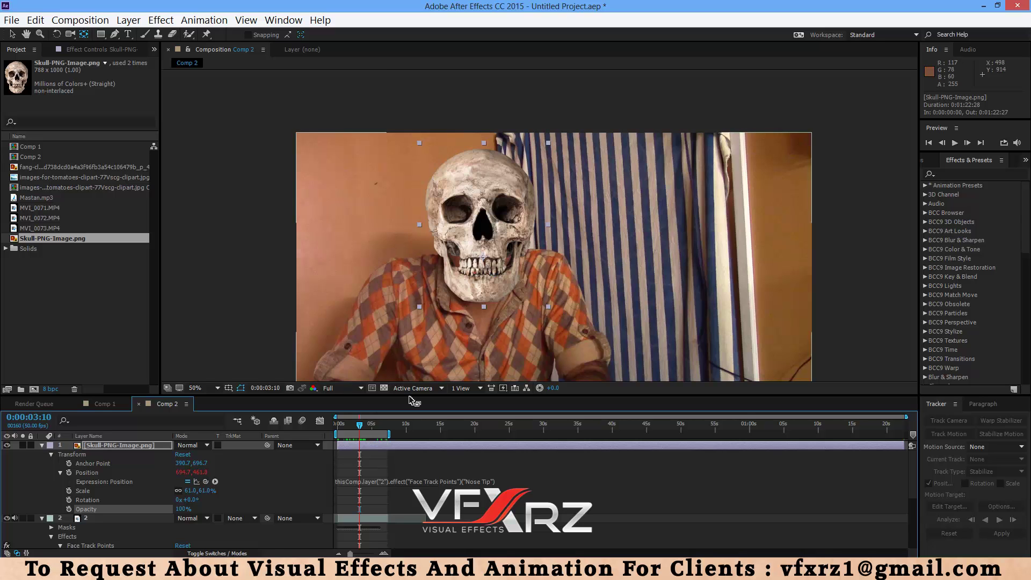
{"action": "mouse_move", "coordinate": [359, 425]}
{"action": "left_mouse_down"}
{"action": "mouse_move", "coordinate": [349, 430]}
{"action": "mouse_move", "coordinate": [378, 432]}
{"action": "left_mouse_up"}
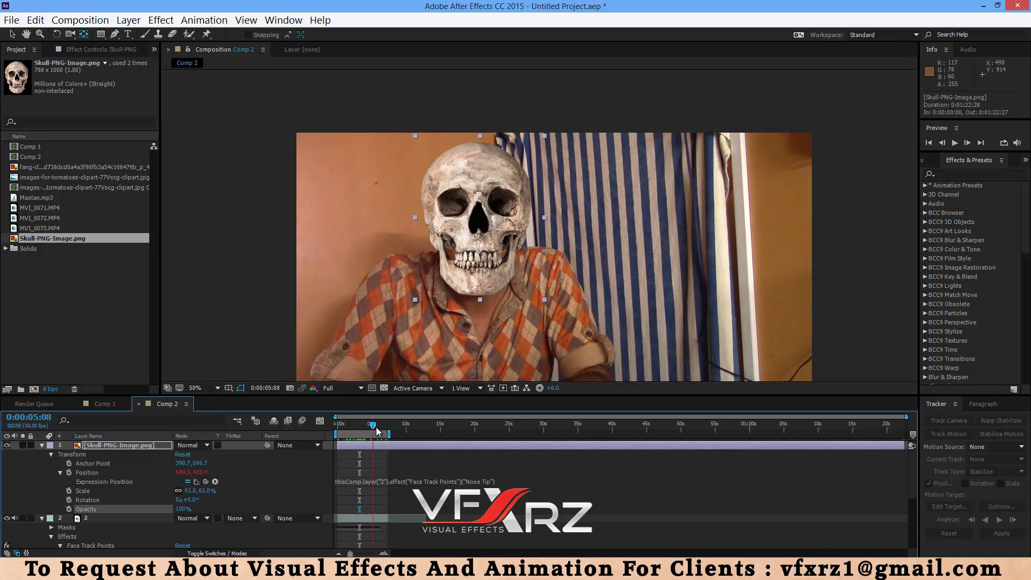
Hide the skull layer and select the Star shape tool.
{"action": "left_click", "coordinate": [7, 446]}
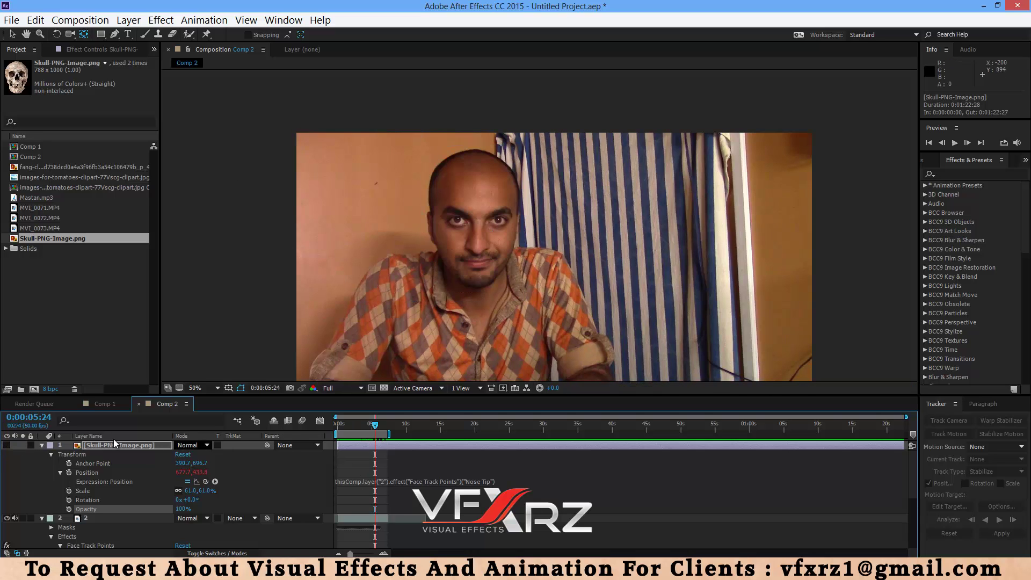
{"action": "left_click", "coordinate": [115, 34]}
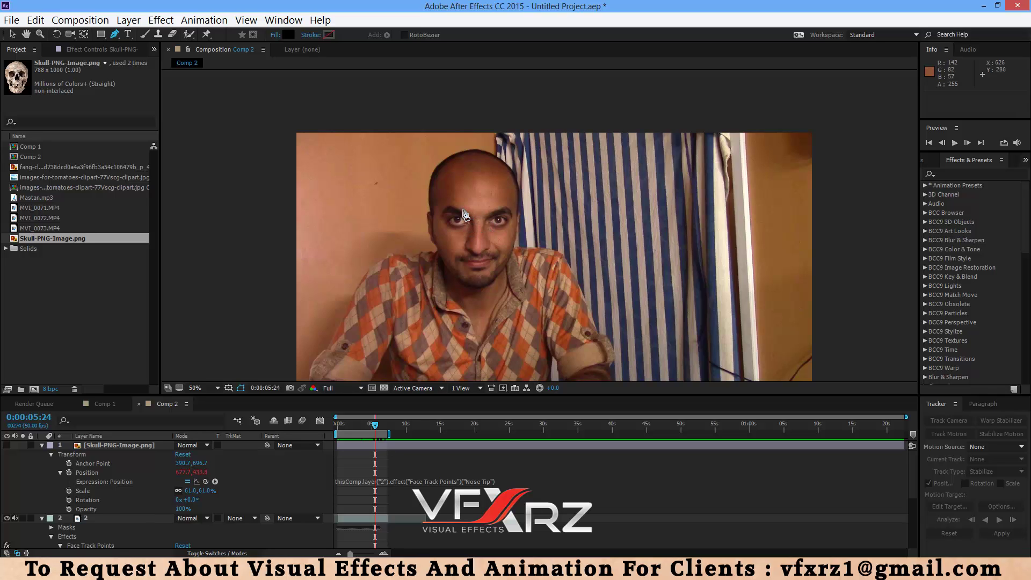
{"action": "left_click", "coordinate": [117, 34]}
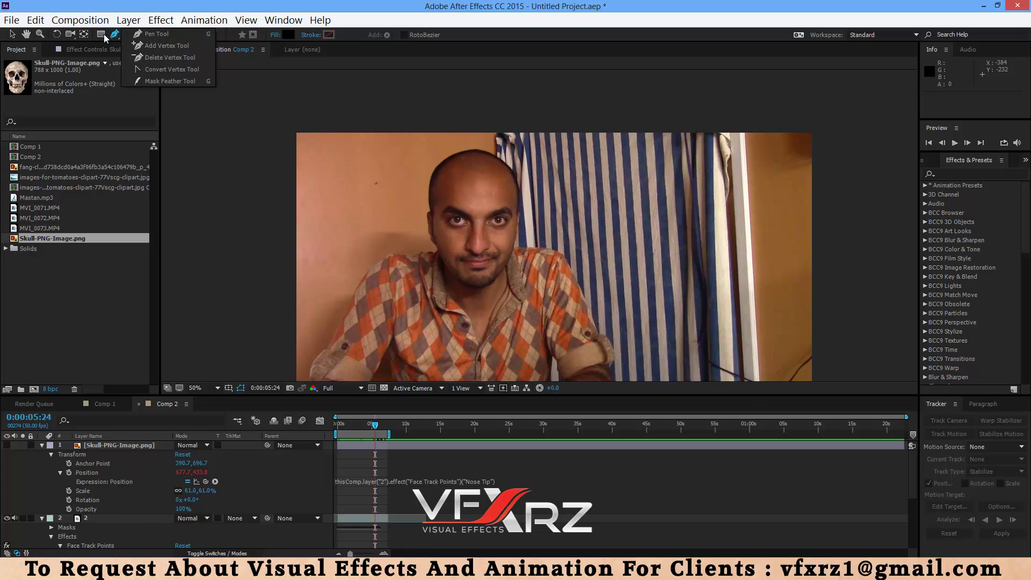
{"action": "left_click", "coordinate": [100, 36]}
{"action": "left_click", "coordinate": [101, 36]}
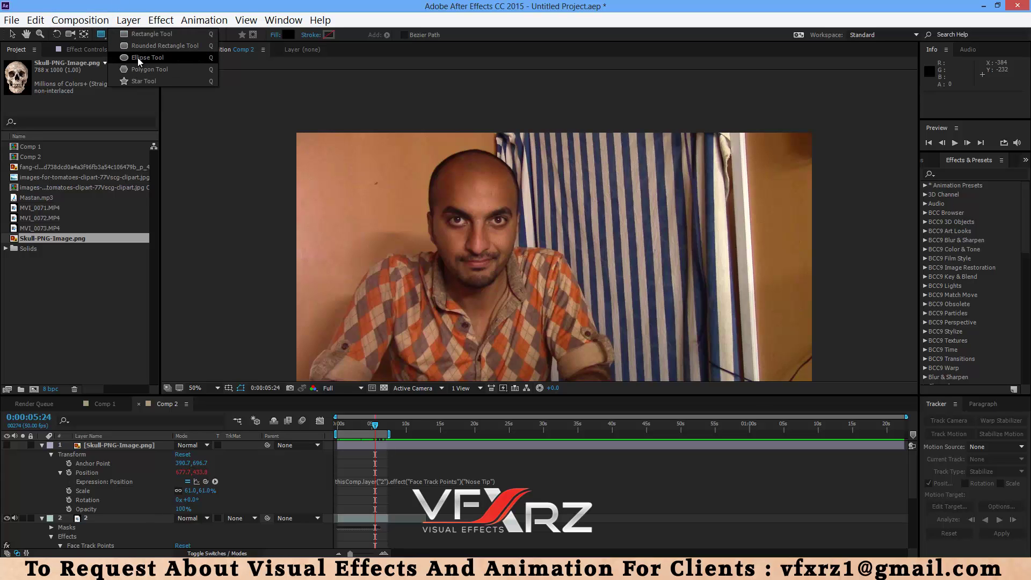
{"action": "left_click", "coordinate": [141, 81]}
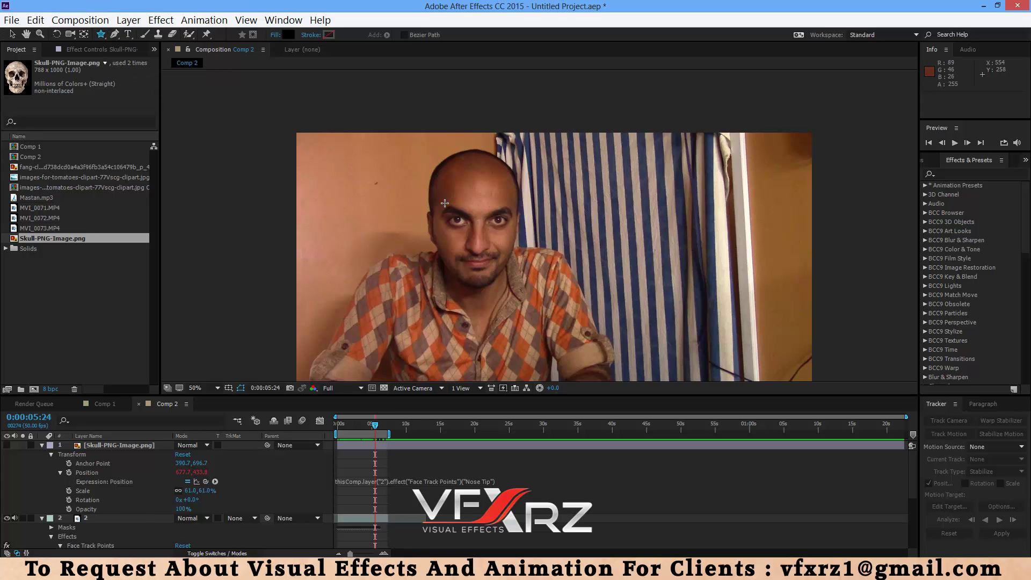
Draw a black star on the forehead and nudge it slightly down-right.
{"action": "left_click_drag", "start_coordinate": [445, 203], "coordinate": [458, 220]}
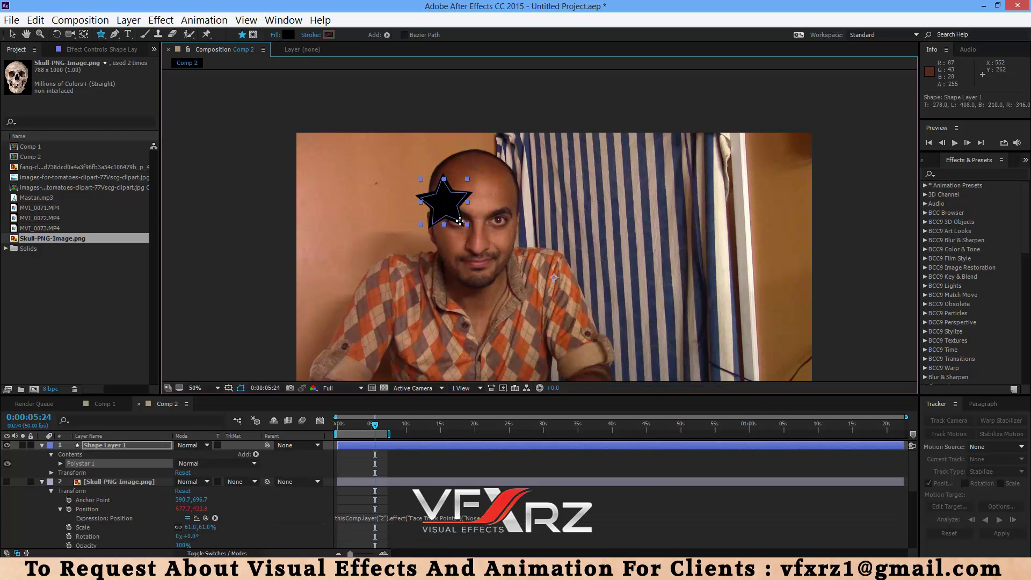
{"action": "key", "text": "v"}
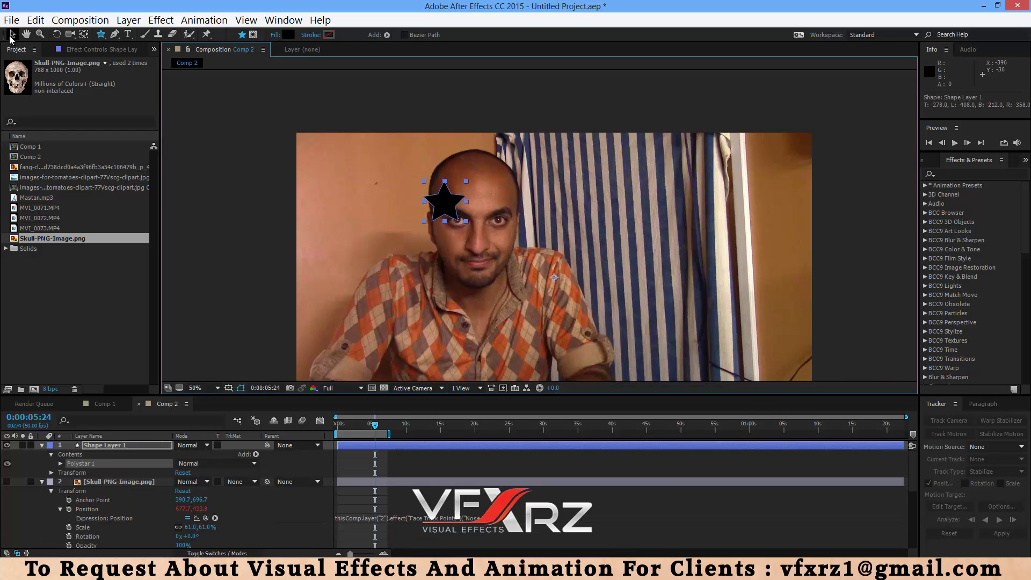
{"action": "left_click_drag", "start_coordinate": [450, 212], "coordinate": [460, 222]}
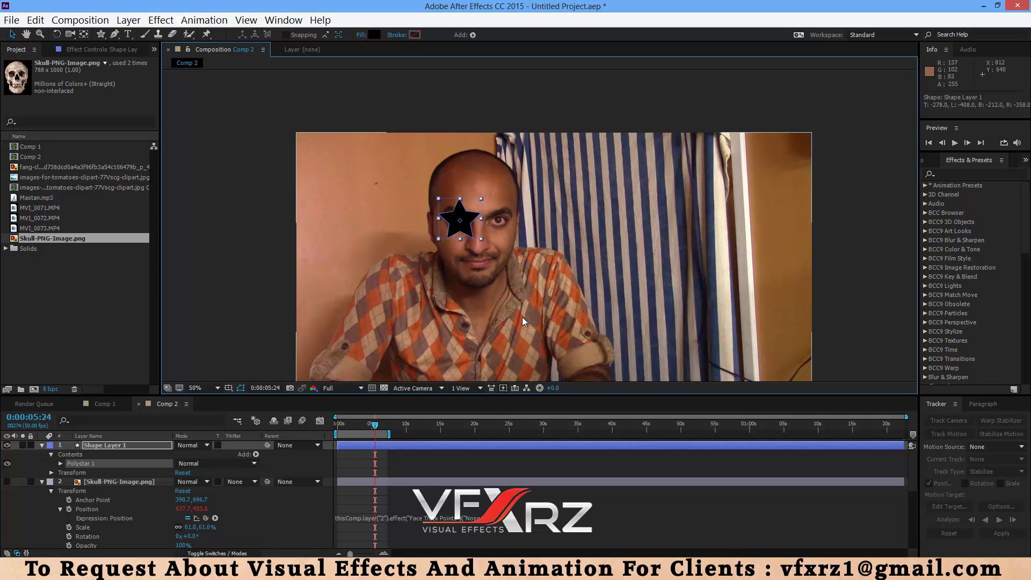
Re-centre Shape Layer 1's anchor point on the star.
{"action": "left_click_drag", "start_coordinate": [460, 245], "coordinate": [480, 214]}
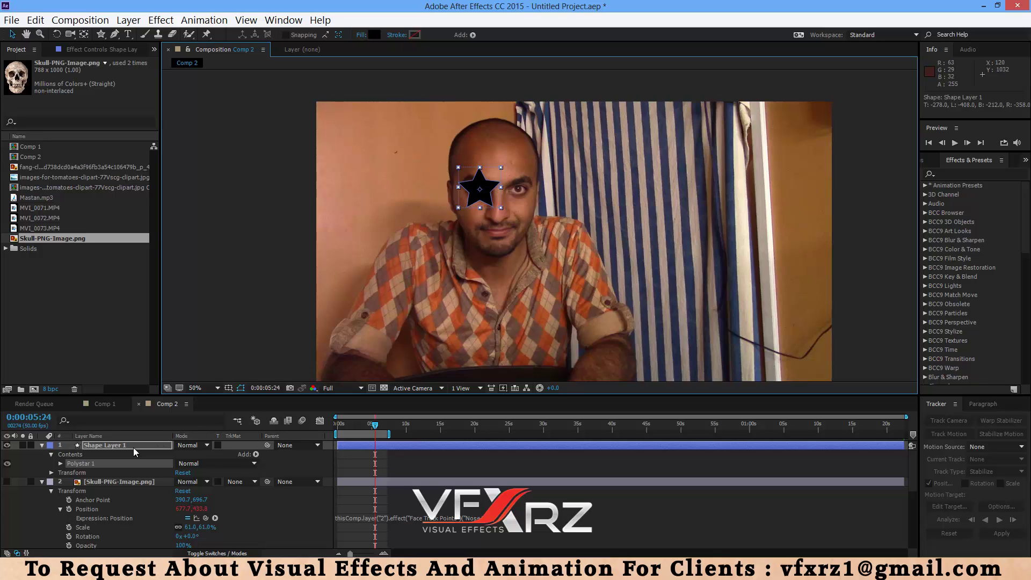
{"action": "left_click", "coordinate": [77, 455]}
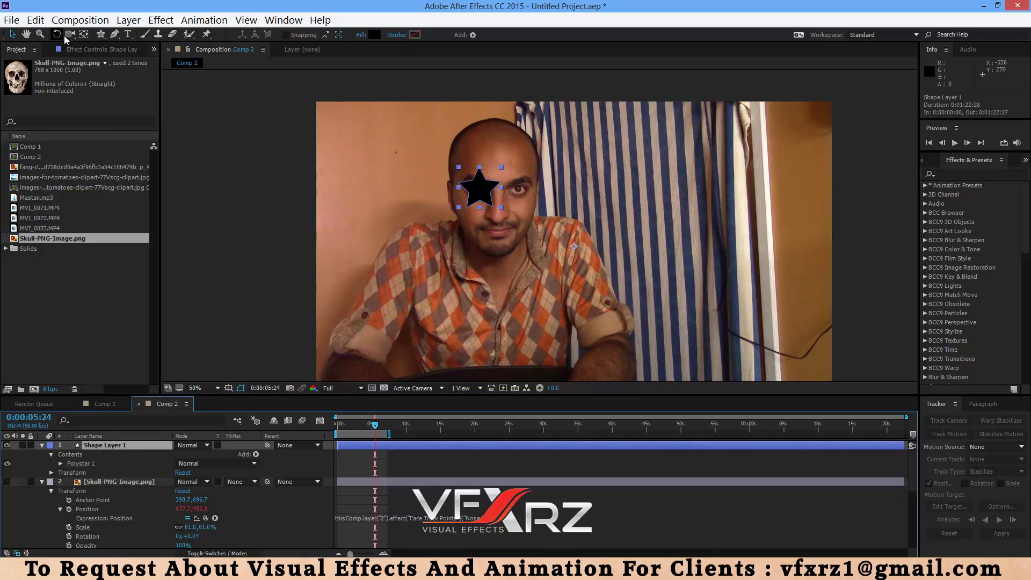
{"action": "left_click", "coordinate": [84, 33]}
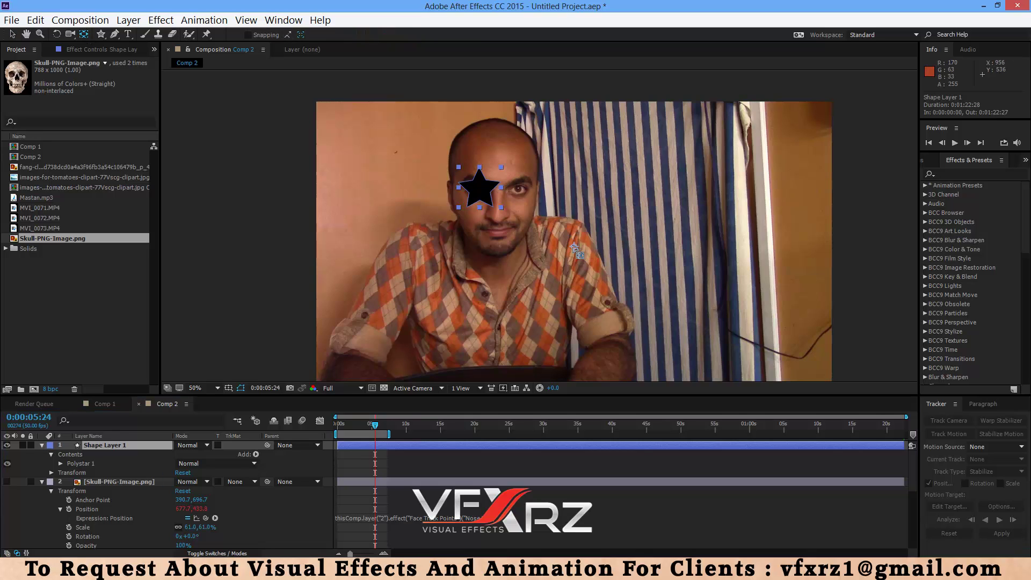
{"action": "left_click_drag", "start_coordinate": [574, 246], "coordinate": [570, 243]}
{"action": "left_click_drag", "start_coordinate": [505, 191], "coordinate": [475, 190]}
Lower the star's opacity to 23% and place it over the right eye at 100% zoom.
{"action": "left_click", "coordinate": [52, 473]}
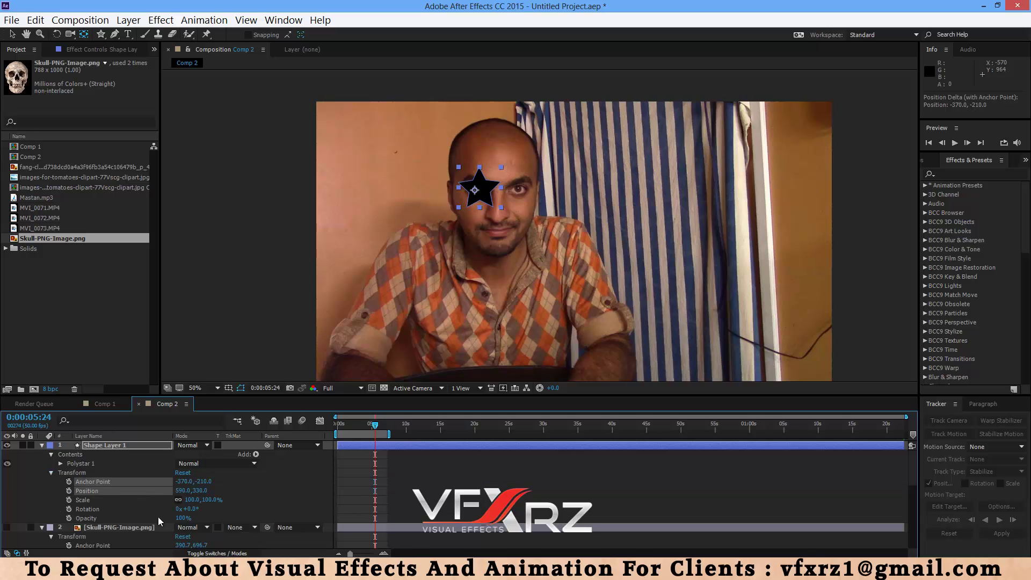
{"action": "left_click_drag", "start_coordinate": [171, 518], "coordinate": [143, 522]}
{"action": "key", "text": "slash"}
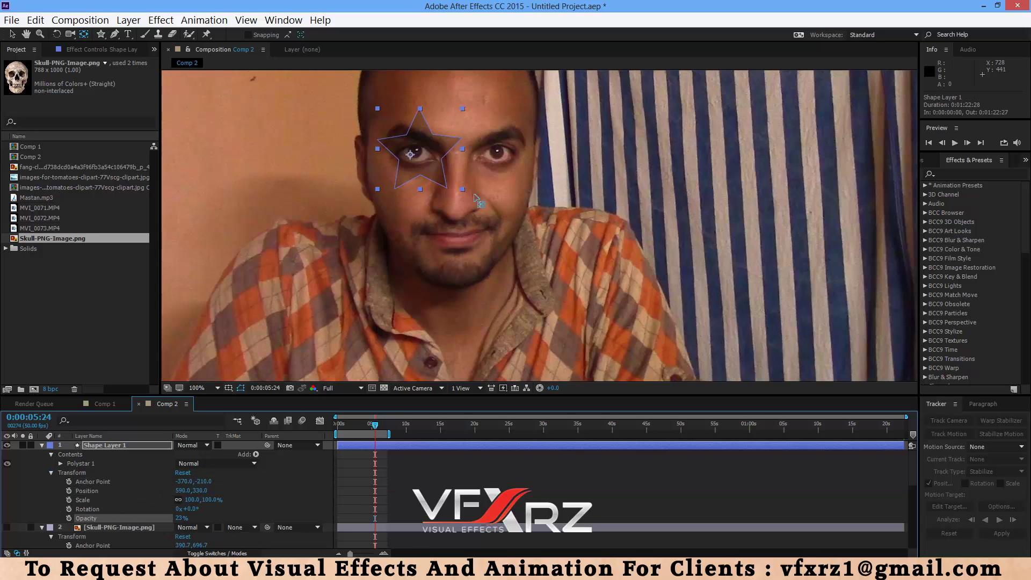
{"action": "left_click_drag", "start_coordinate": [411, 155], "coordinate": [414, 152]}
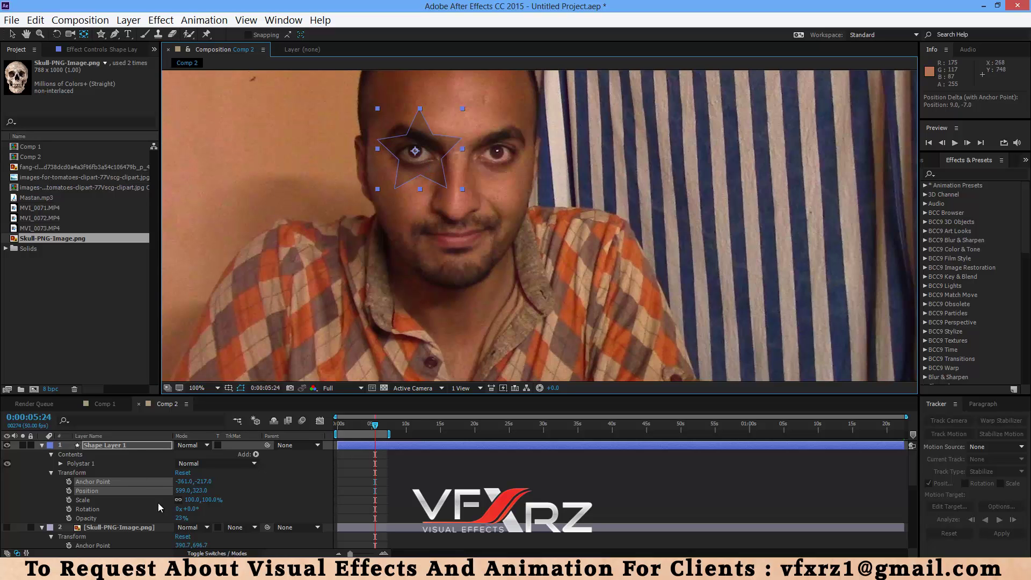
Expand the Right Eye face-track points and select Right Pupil.
{"action": "left_click", "coordinate": [43, 491]}
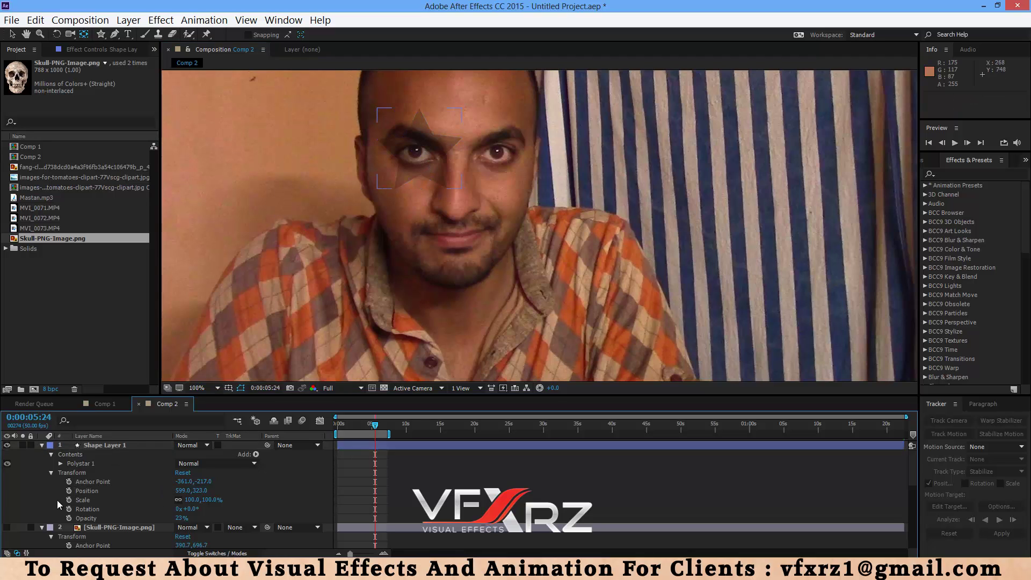
{"action": "scroll", "coordinate": [57, 501], "scroll_direction": "down", "scroll_amount": 5}
{"action": "left_click", "coordinate": [70, 491]}
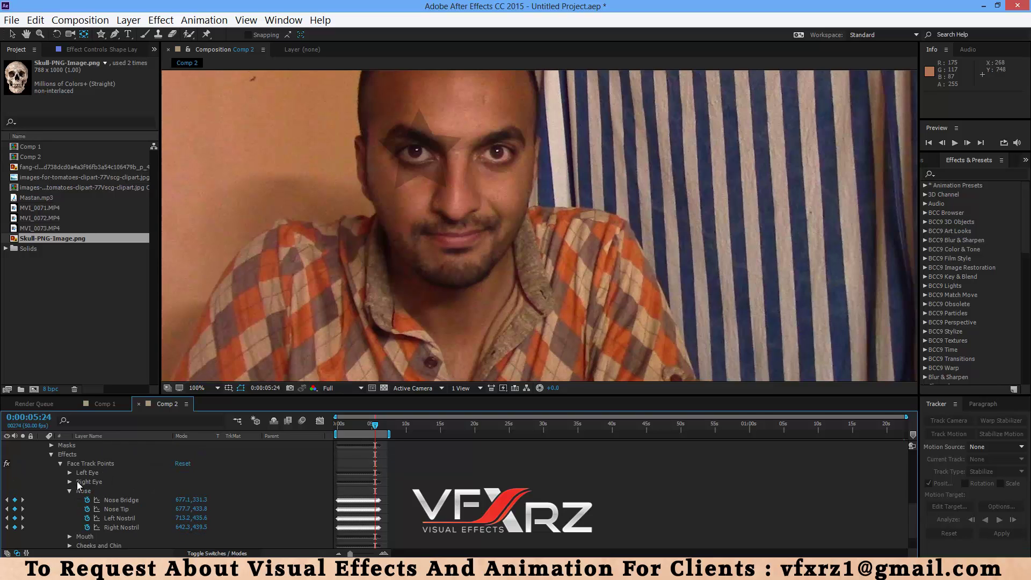
{"action": "left_click", "coordinate": [69, 482]}
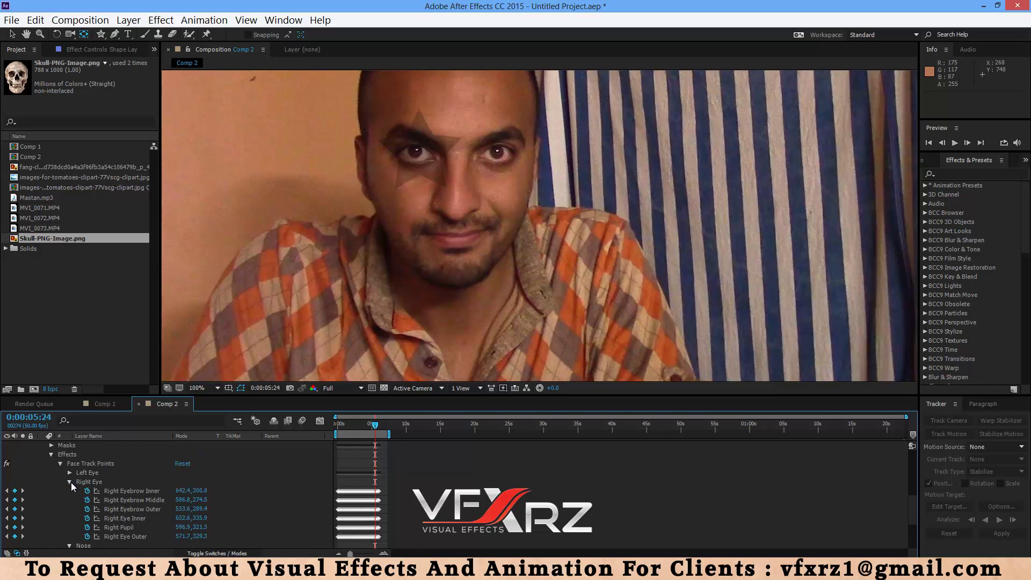
{"action": "left_click", "coordinate": [135, 501]}
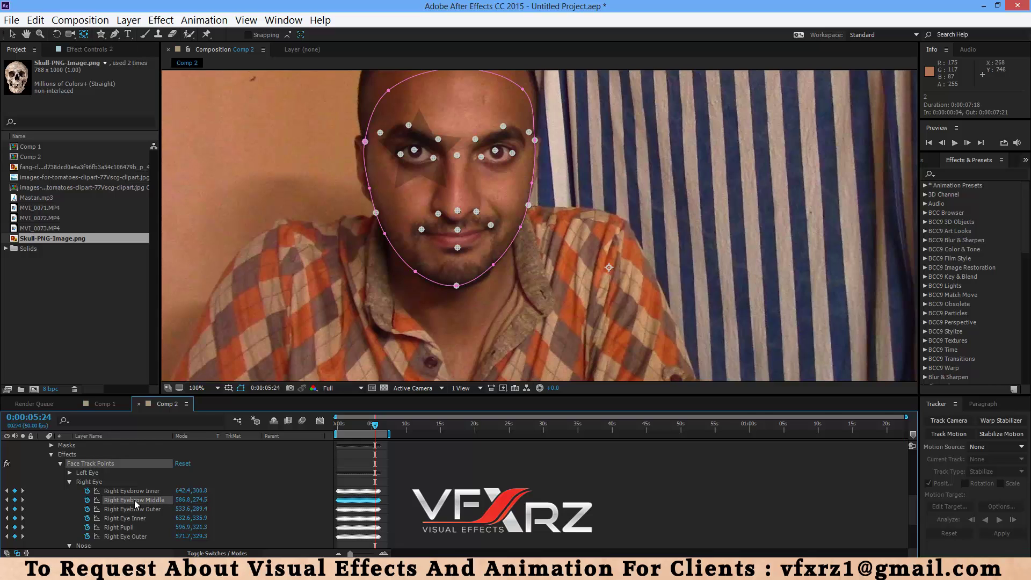
{"action": "left_click", "coordinate": [134, 529]}
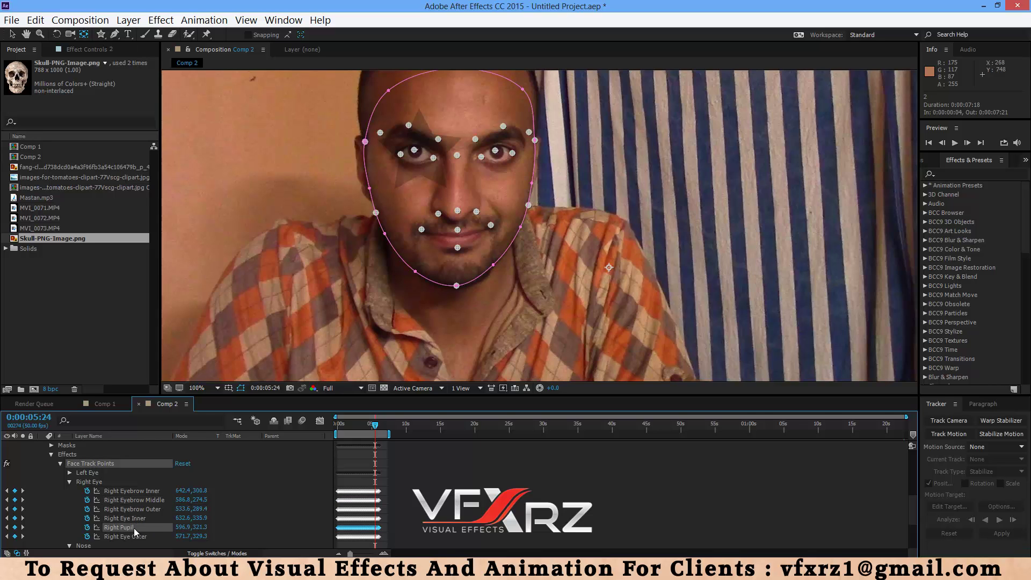
Link the star's Position by expression to the Right Pupil point.
{"action": "scroll", "coordinate": [173, 519], "scroll_direction": "up", "scroll_amount": 4}
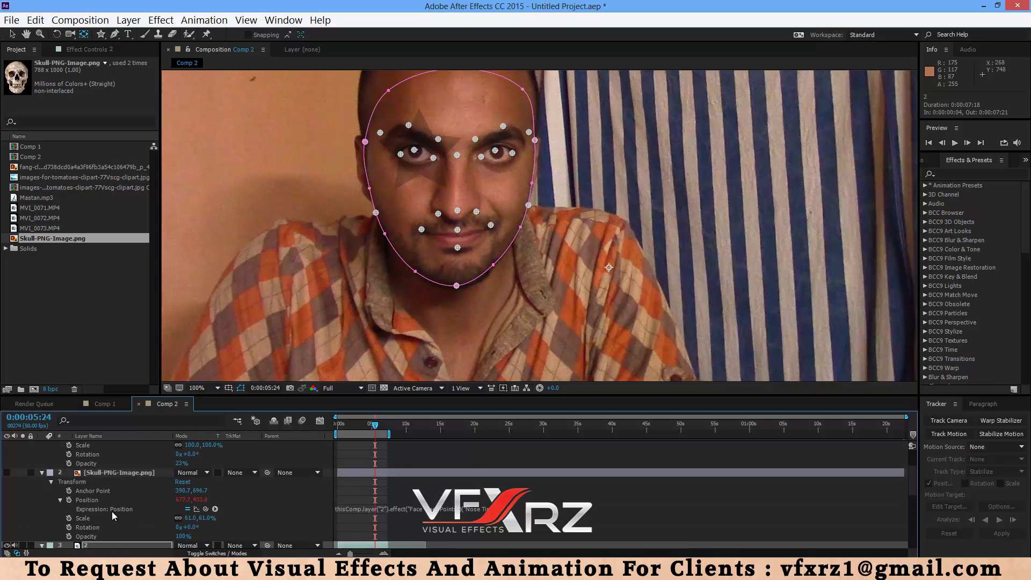
{"action": "scroll", "coordinate": [108, 472], "scroll_direction": "up", "scroll_amount": 2}
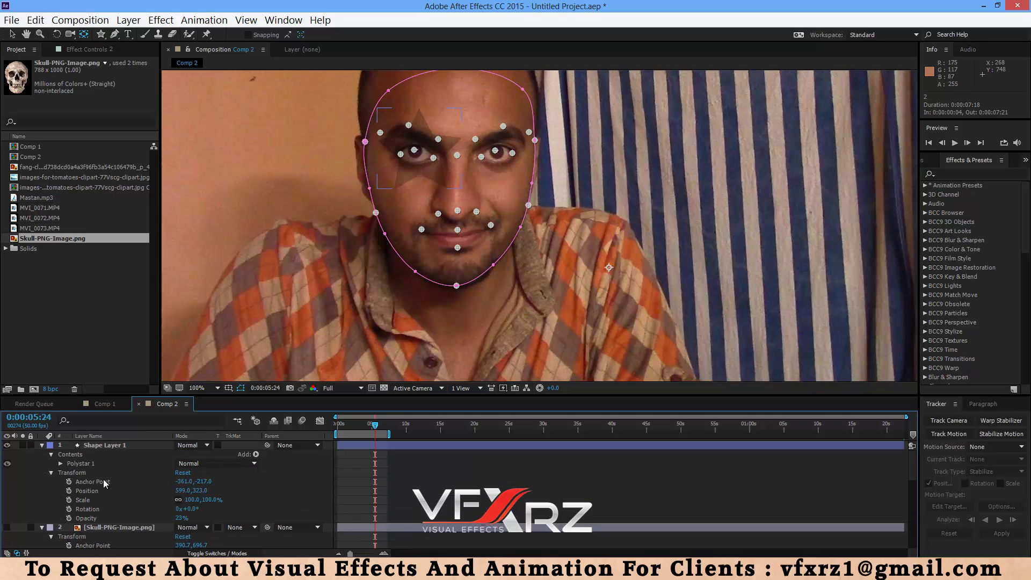
{"action": "left_click", "coordinate": [79, 491]}
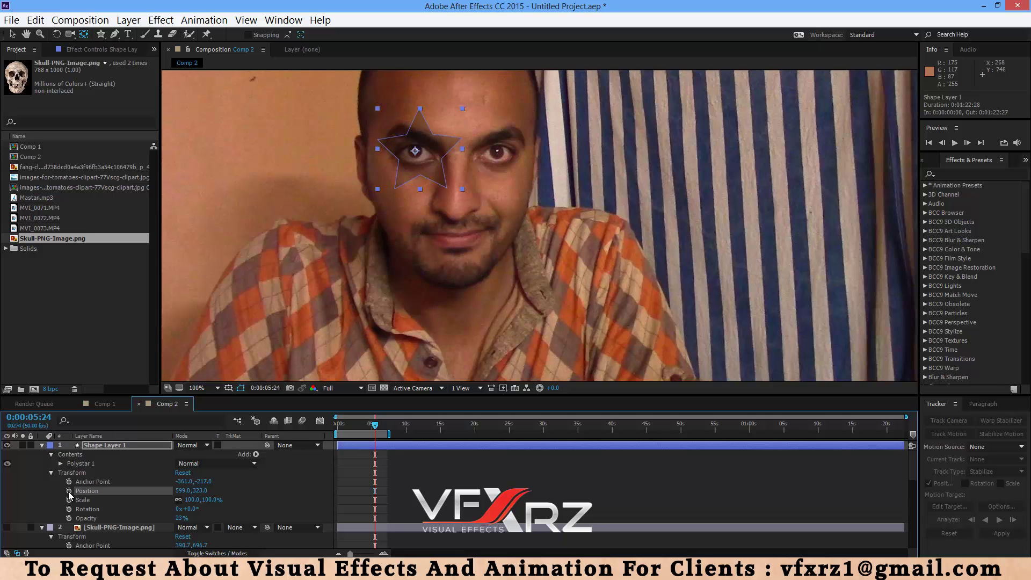
{"action": "left_click", "coordinate": [68, 491], "text": "alt"}
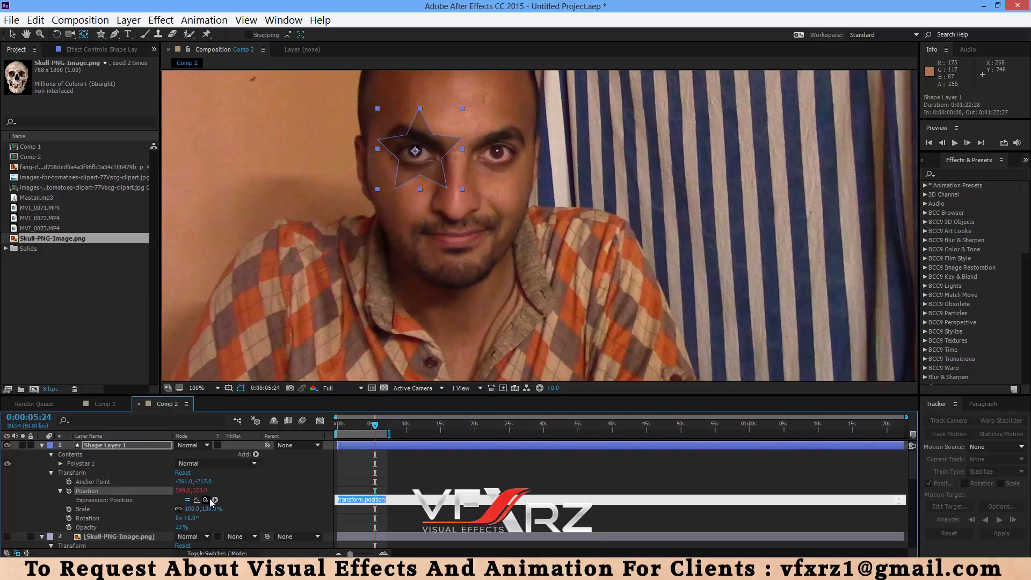
{"action": "left_click_drag", "start_coordinate": [206, 499], "coordinate": [150, 500]}
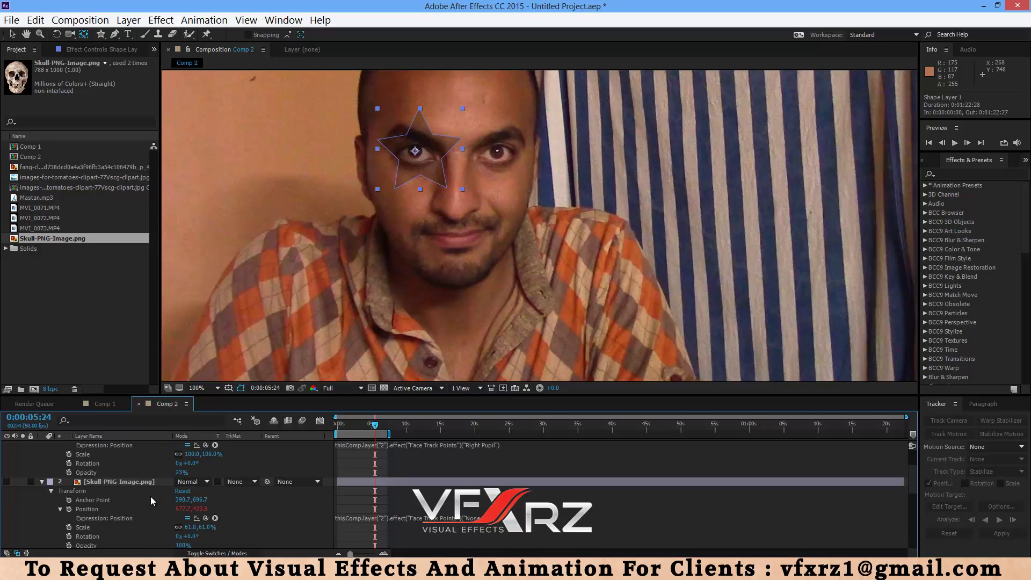
Restore the star layer's Opacity to 100%, scrubbing the timeline to confirm it stays on the eye.
{"action": "left_click", "coordinate": [291, 521]}
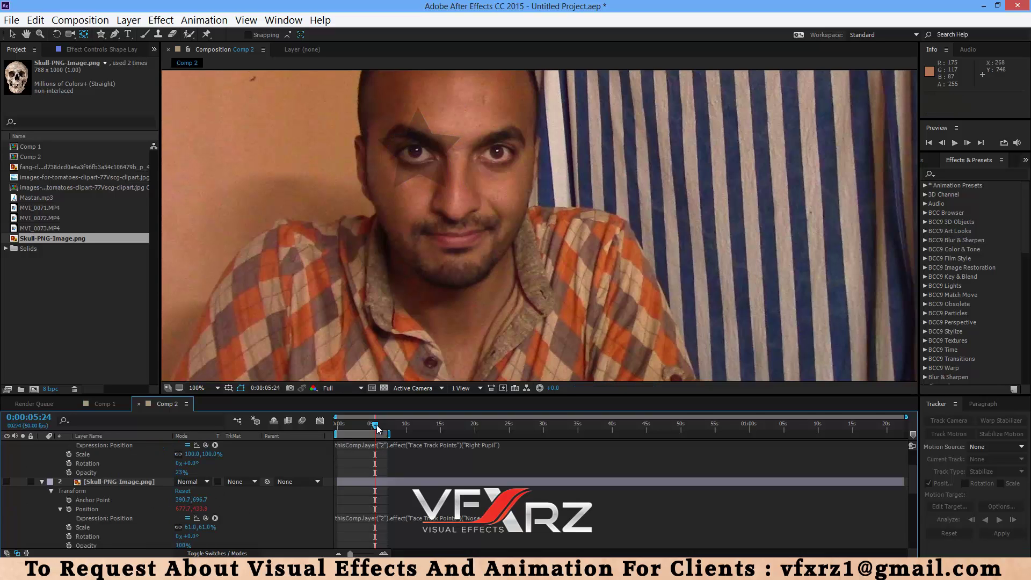
{"action": "left_click_drag", "start_coordinate": [378, 428], "coordinate": [367, 429]}
{"action": "left_click", "coordinate": [327, 472]}
{"action": "scroll", "coordinate": [263, 467], "scroll_direction": "up", "scroll_amount": 2}
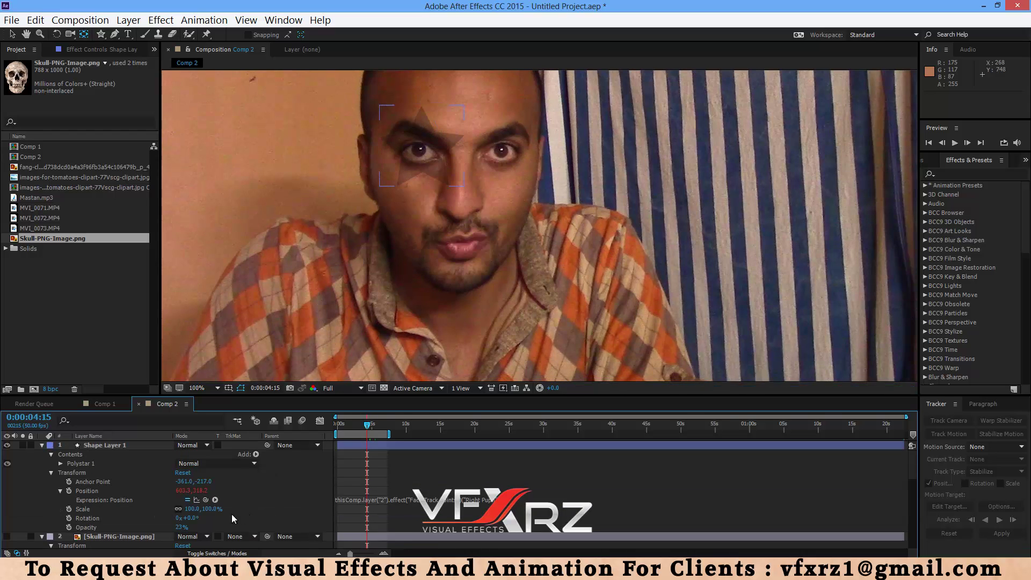
{"action": "left_click_drag", "start_coordinate": [181, 528], "coordinate": [277, 521]}
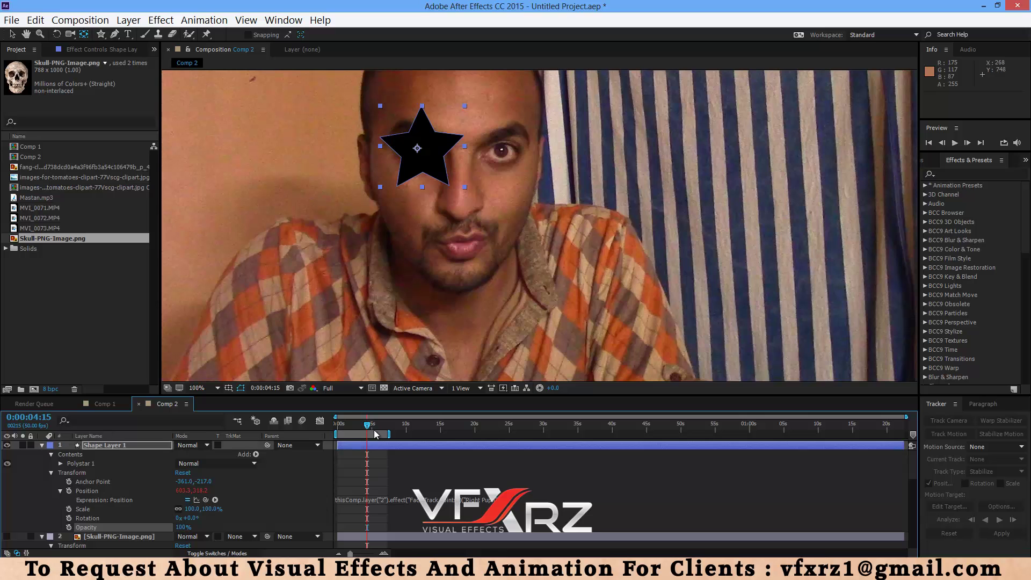
{"action": "mouse_move", "coordinate": [367, 425]}
{"action": "left_mouse_down"}
{"action": "mouse_move", "coordinate": [355, 428]}
{"action": "mouse_move", "coordinate": [375, 428]}
{"action": "left_mouse_up"}
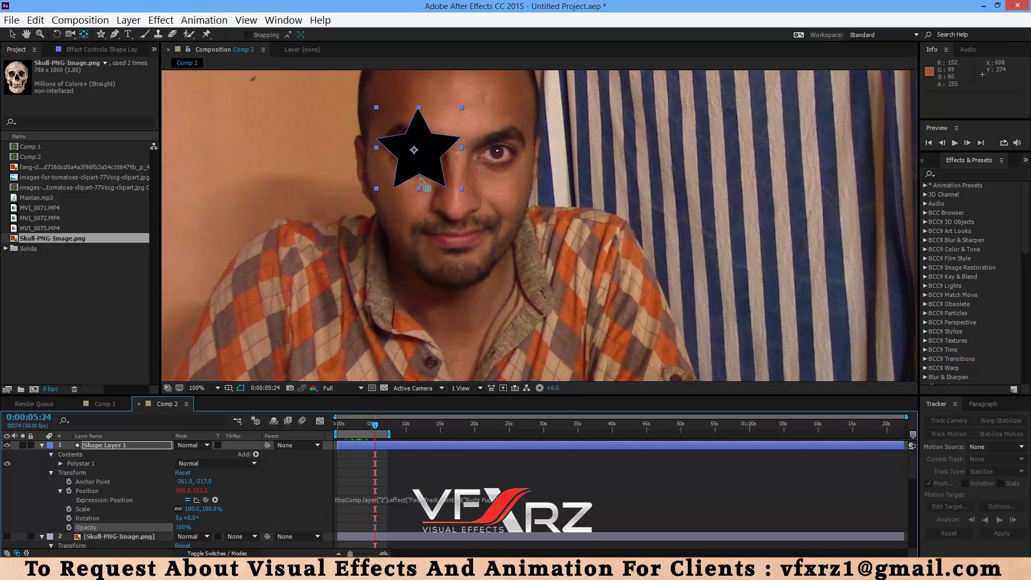
Deselect the star and play a preview from the composition start to watch it track the right eye.
{"action": "scroll", "coordinate": [252, 248], "scroll_direction": "down", "scroll_amount": 1}
{"action": "left_click", "coordinate": [355, 406]}
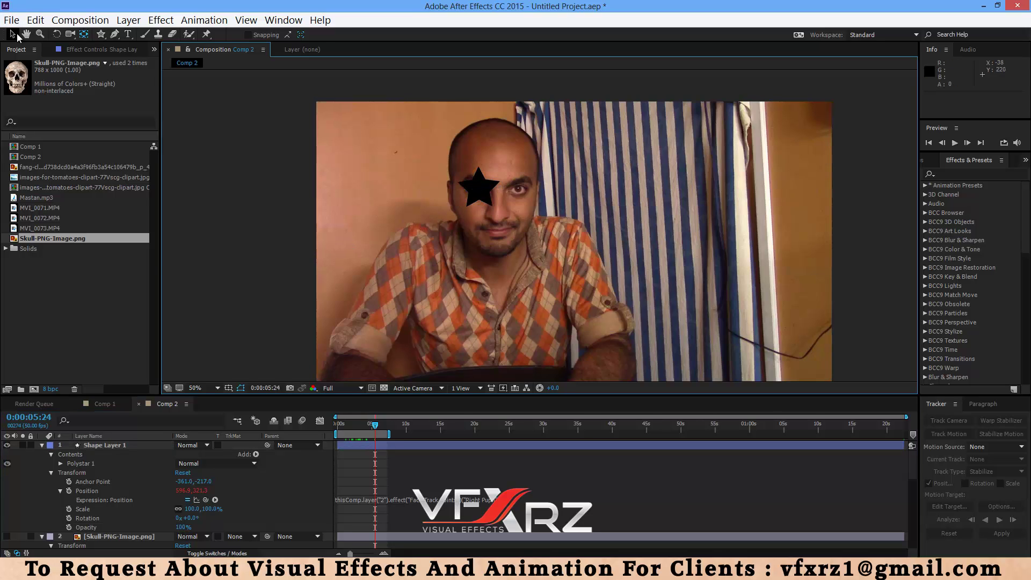
{"action": "key", "text": "v"}
{"action": "key", "text": "Home"}
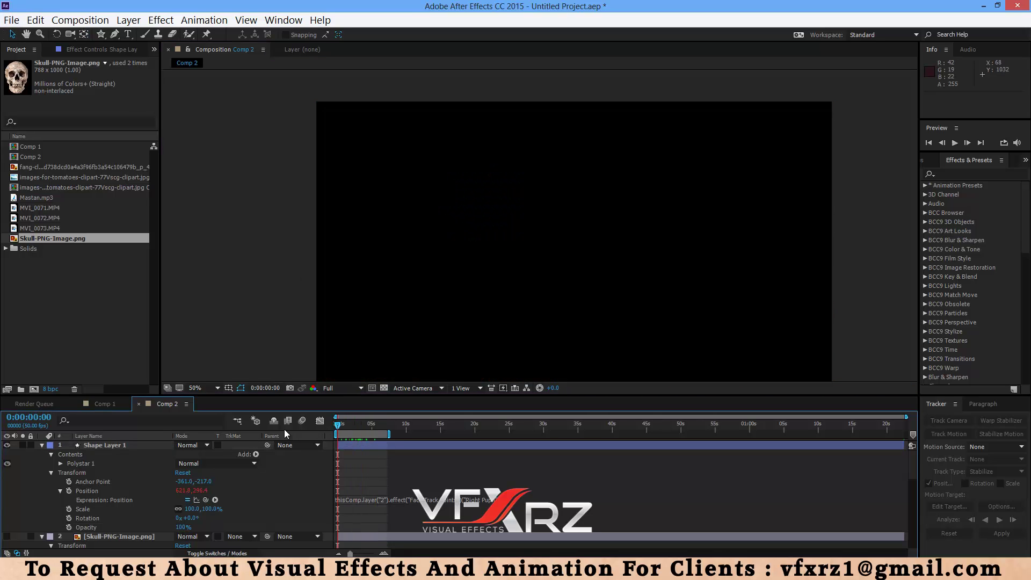
{"action": "key", "text": "space"}
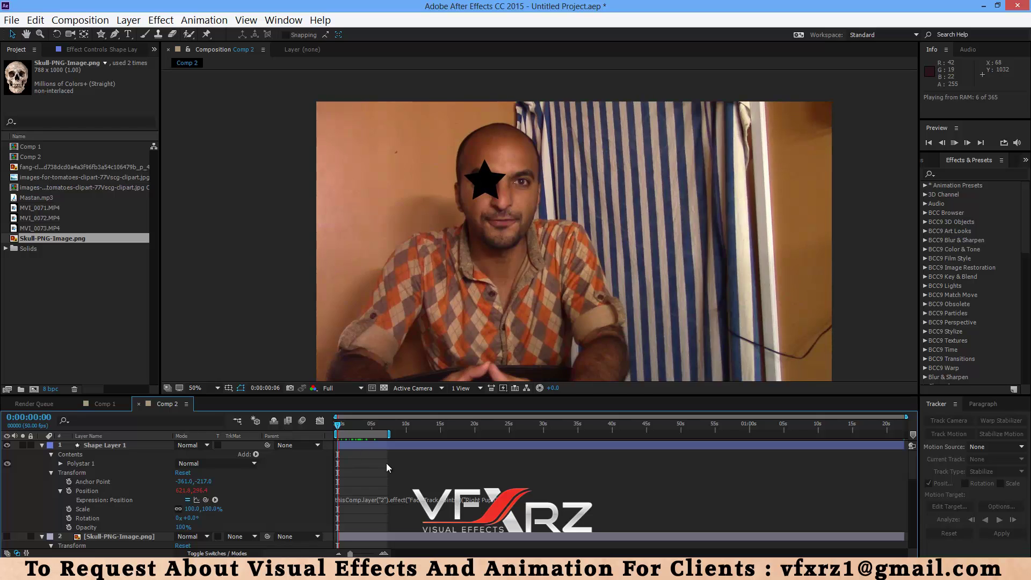